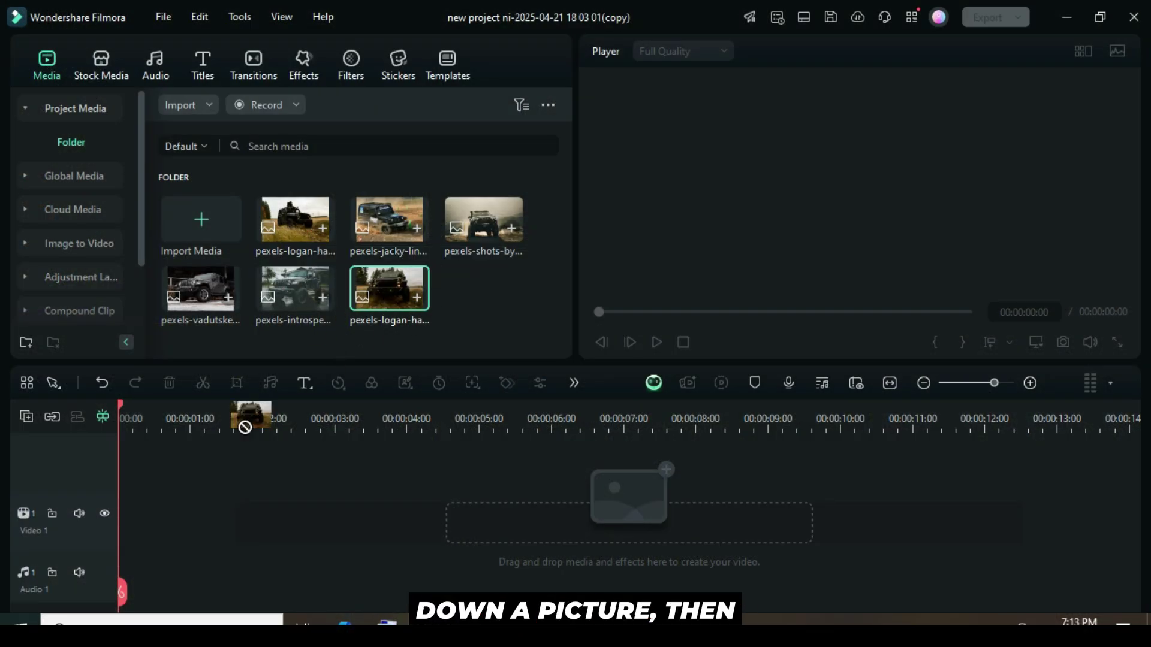
# Step: Place the field jeep photo on Video 1 and the wet-road jeep on Video 2, each trimmed to 4 seconds
pyautogui.moveTo(245, 426); pyautogui.dragTo(201, 513)
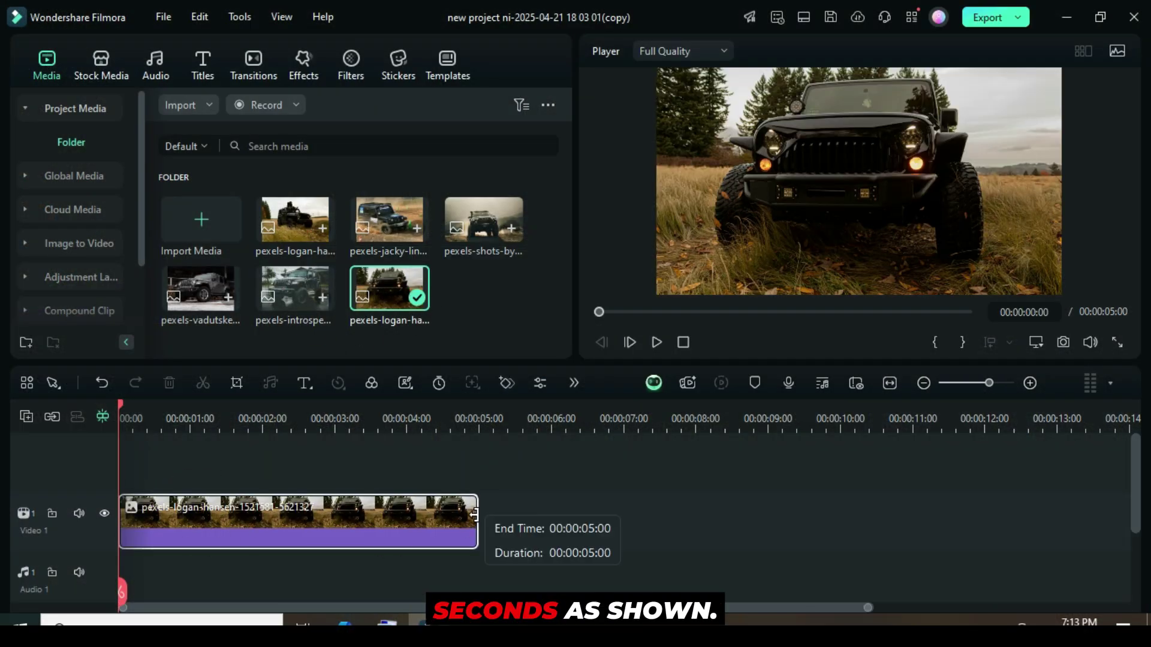
pyautogui.moveTo(474, 514); pyautogui.dragTo(406, 514)
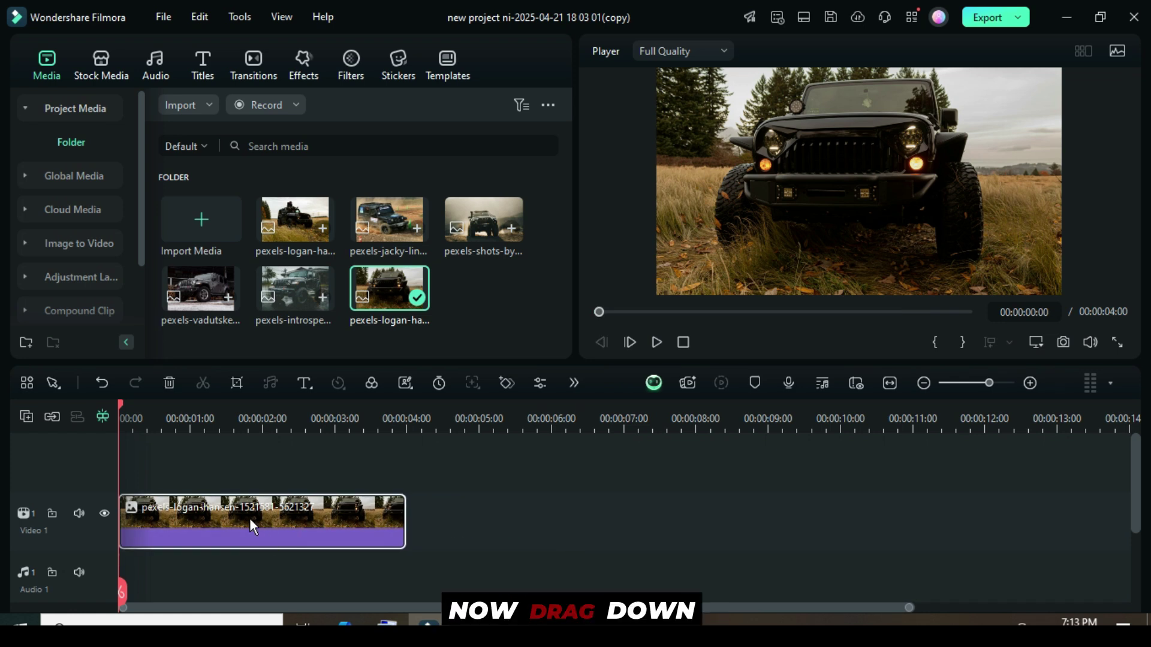
pyautogui.moveTo(288, 280); pyautogui.dragTo(211, 496)
pyautogui.moveTo(477, 509); pyautogui.dragTo(405, 509)
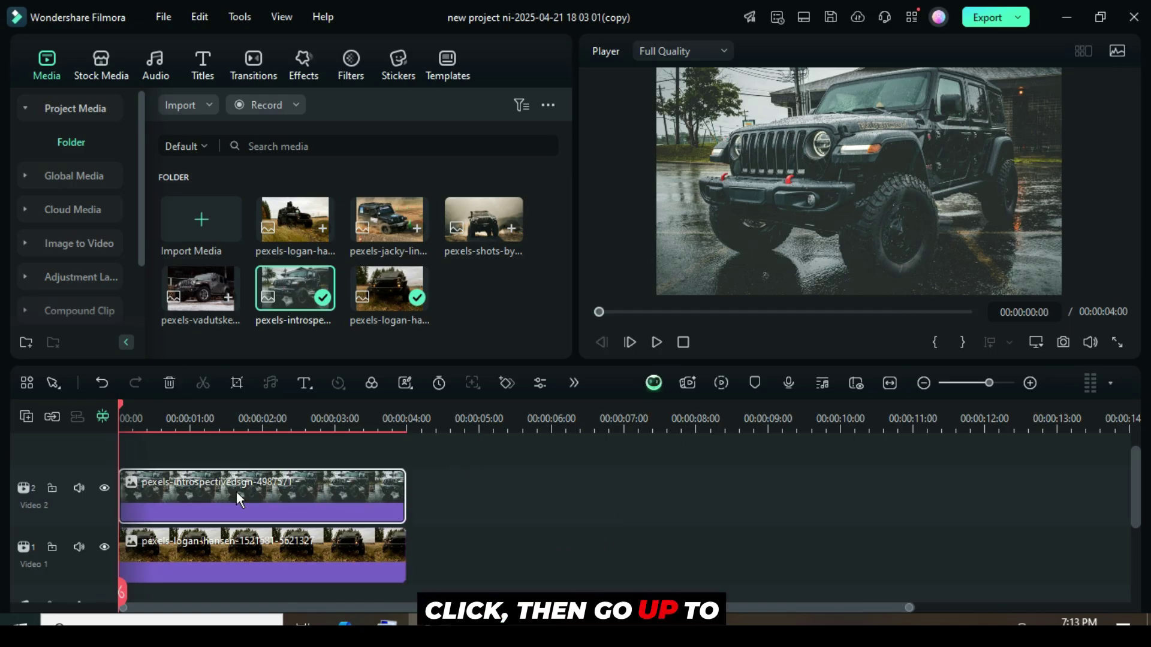
# Step: Add a linear mask to the wet-road jeep clip with a start keyframe rotated to -180°
pyautogui.doubleClick(236, 492)
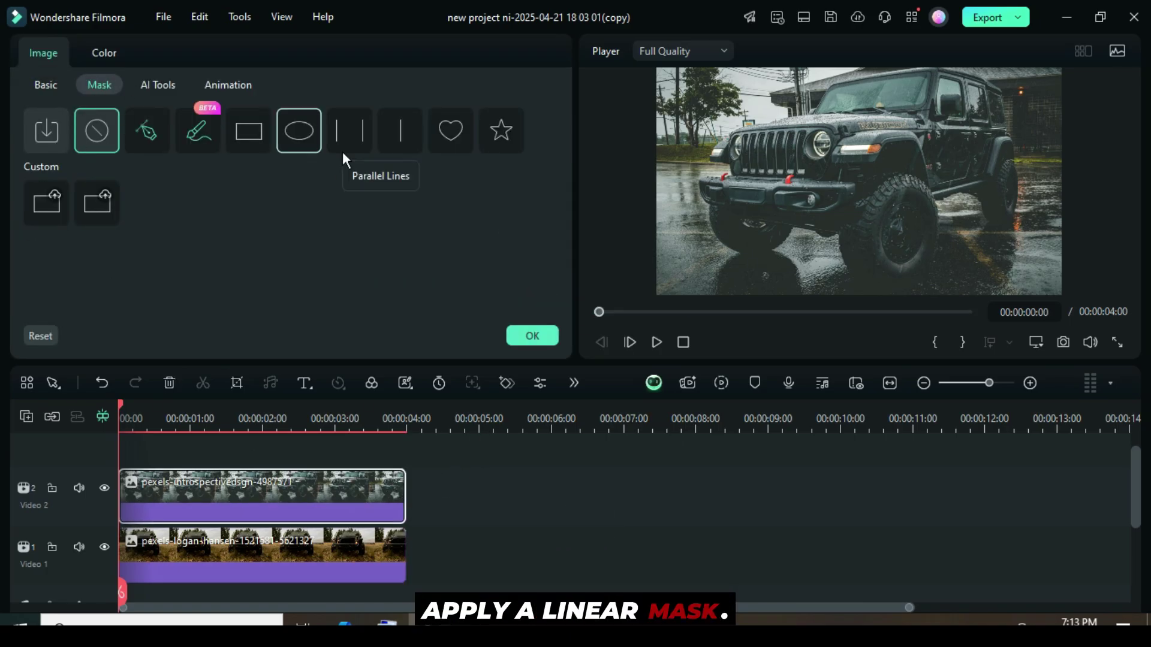
pyautogui.click(398, 123)
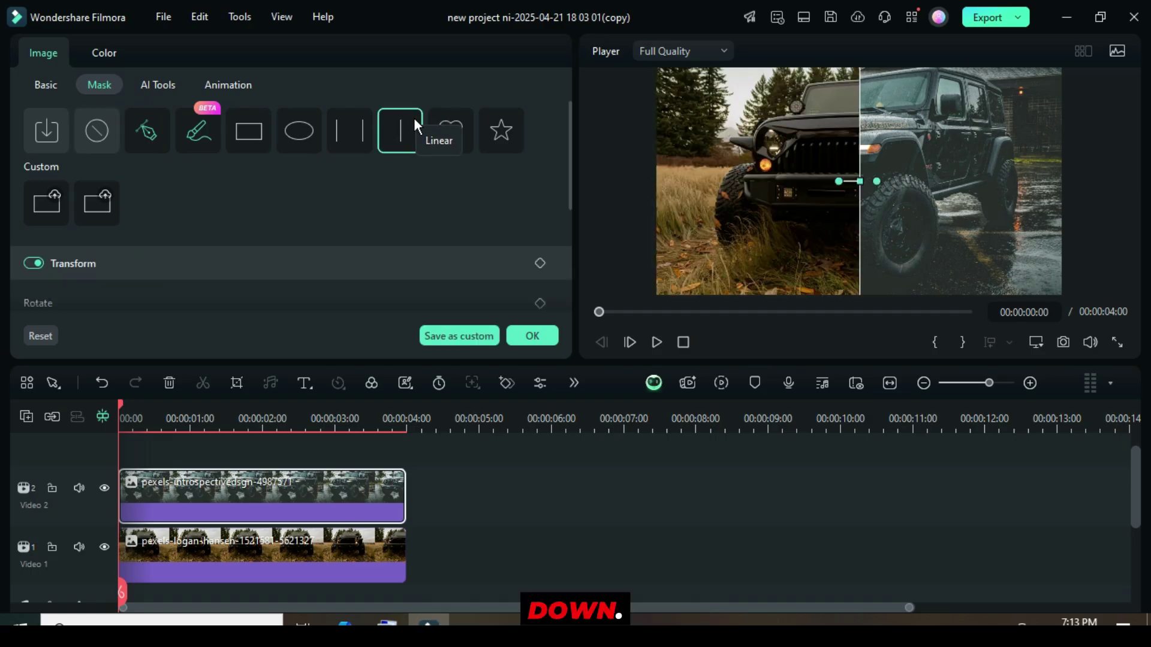
pyautogui.moveTo(565, 121); pyautogui.dragTo(568, 199)
pyautogui.click(539, 211)
pyautogui.click(150, 181)
pyautogui.write('-')
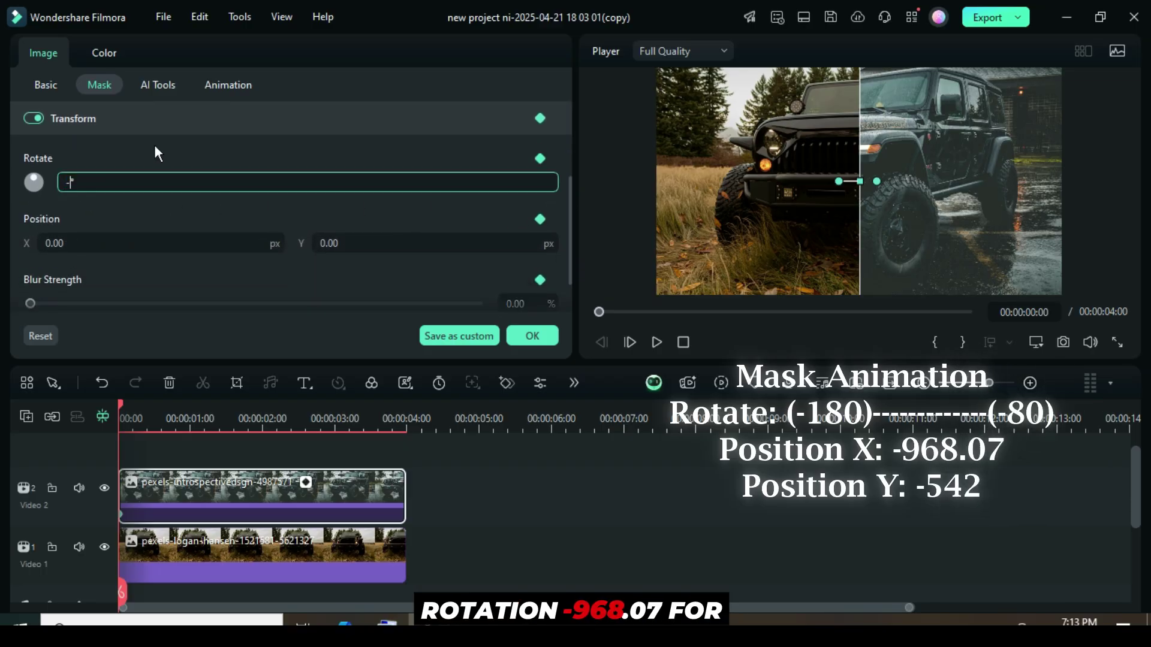
pyautogui.write('180')
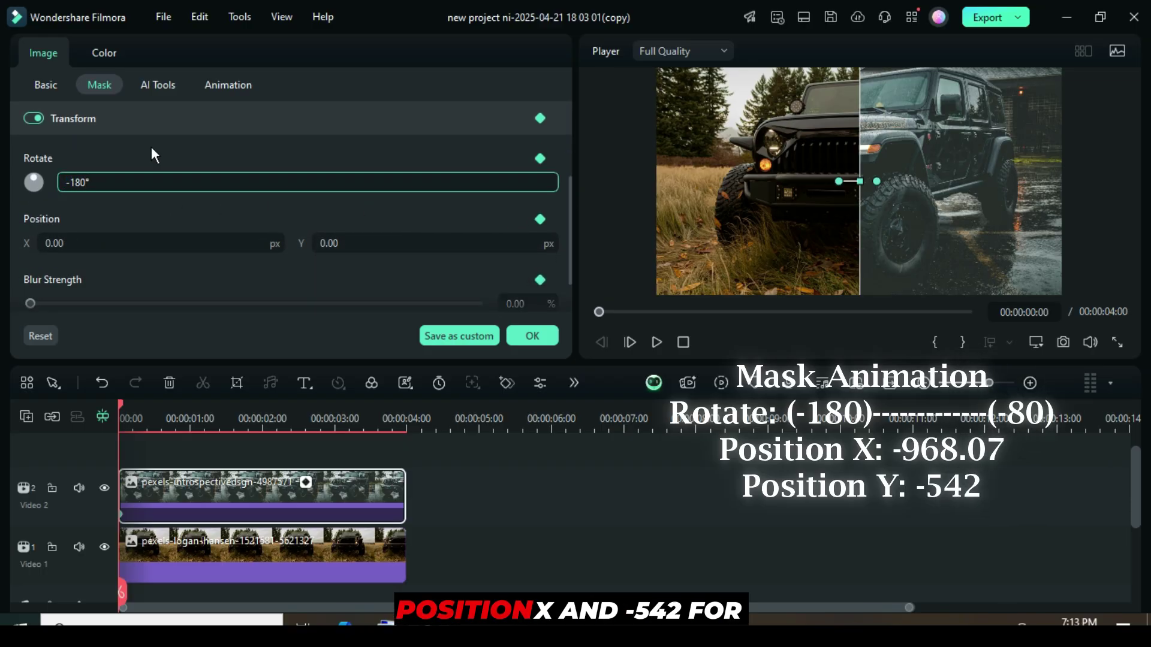
pyautogui.press('Return')
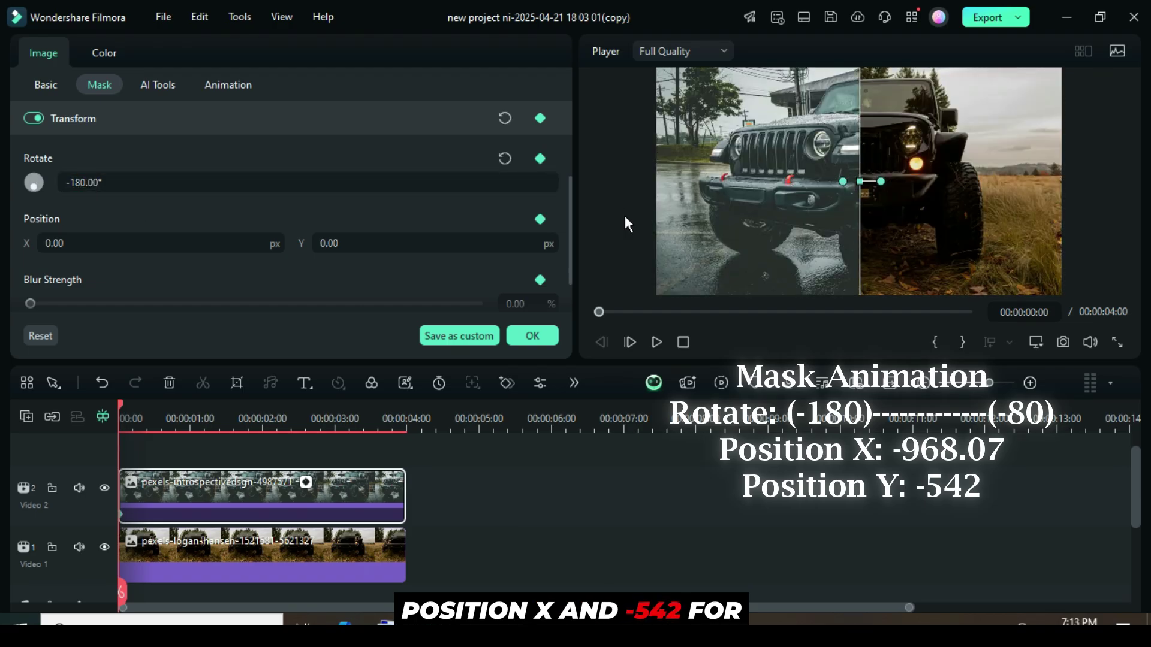
# Step: Set the mask's starting position to X -968.07 and Y -542
pyautogui.click(76, 243)
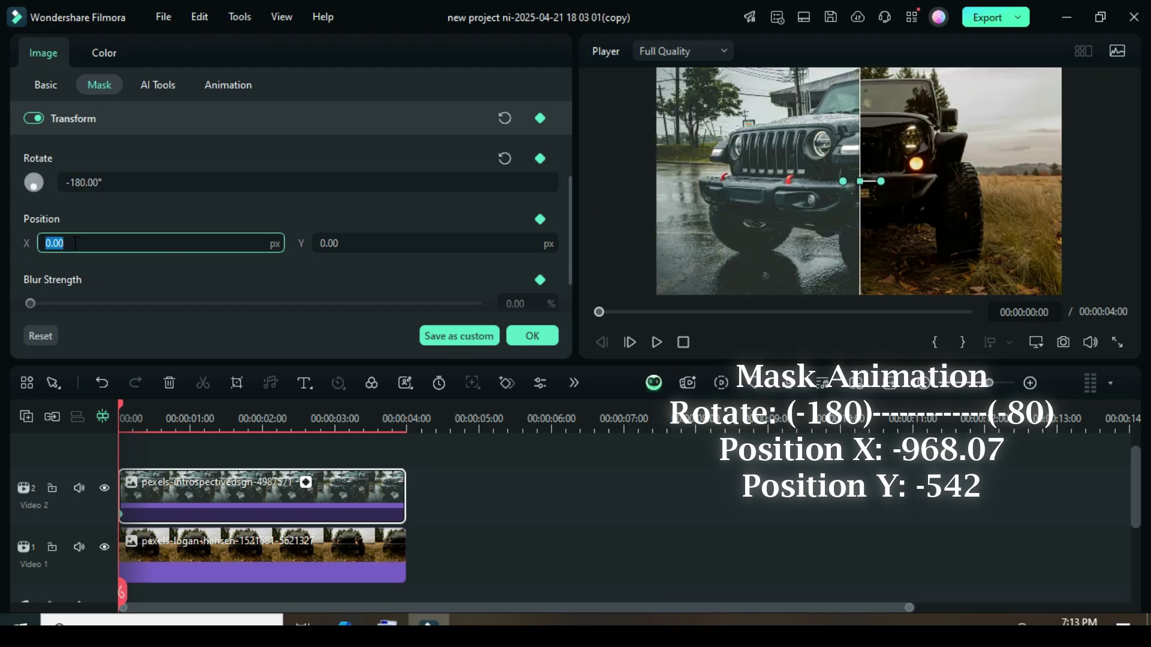
pyautogui.write('-96')
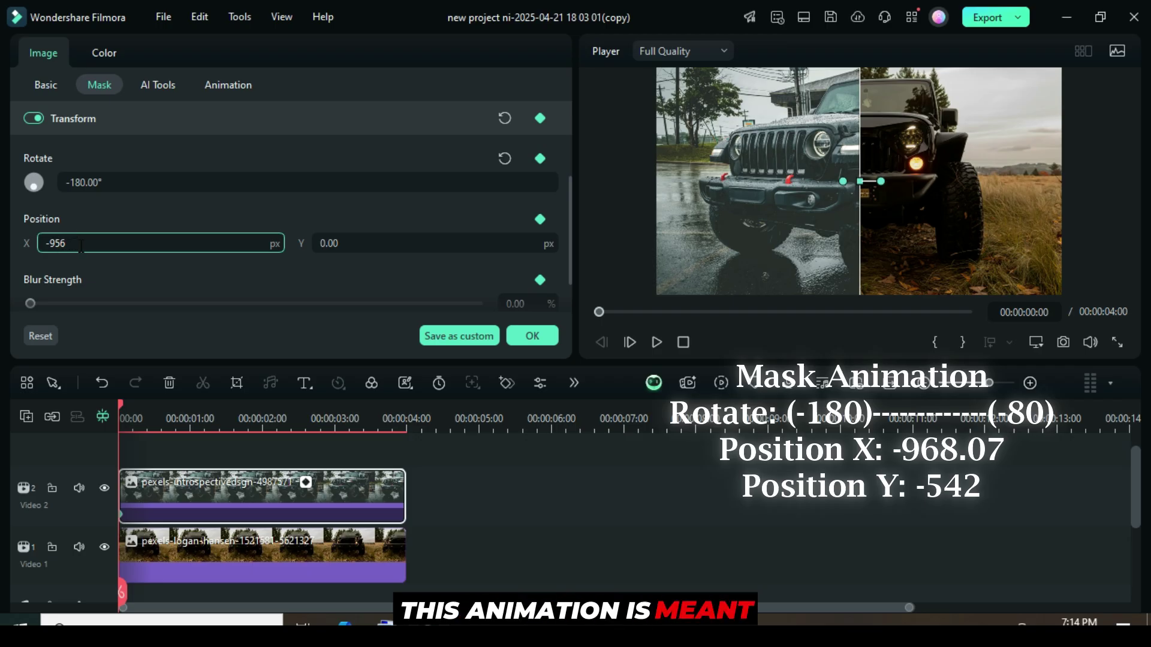
pyautogui.write('9')
pyautogui.press('BackSpace')
pyautogui.write('8')
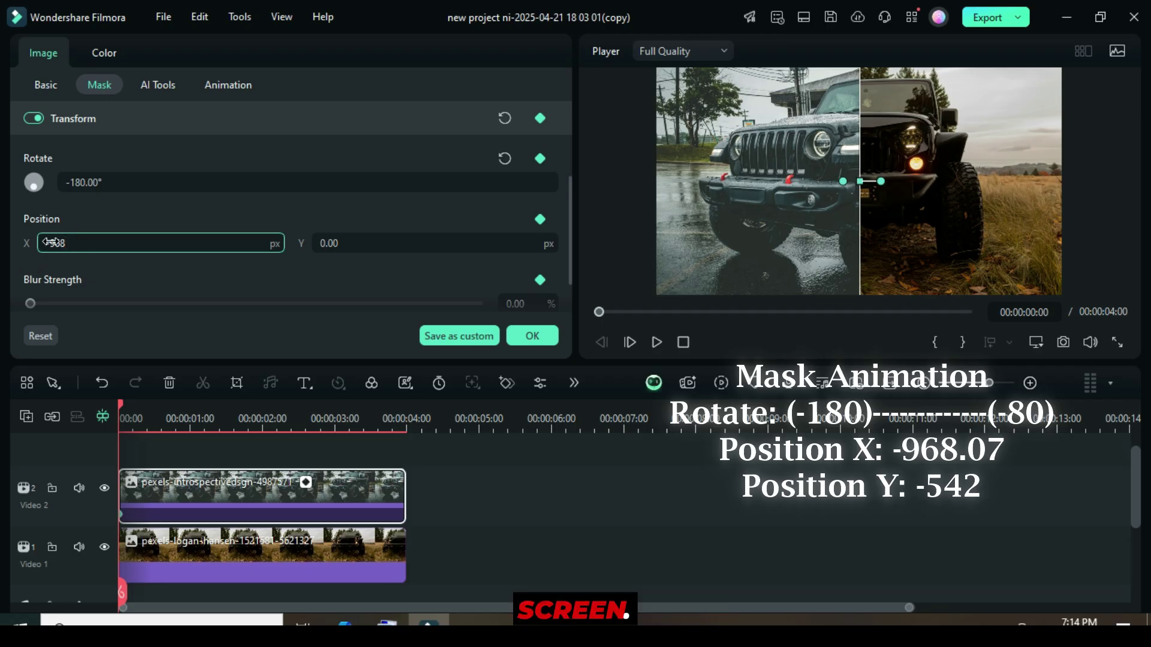
pyautogui.press('Return')
pyautogui.click(76, 242)
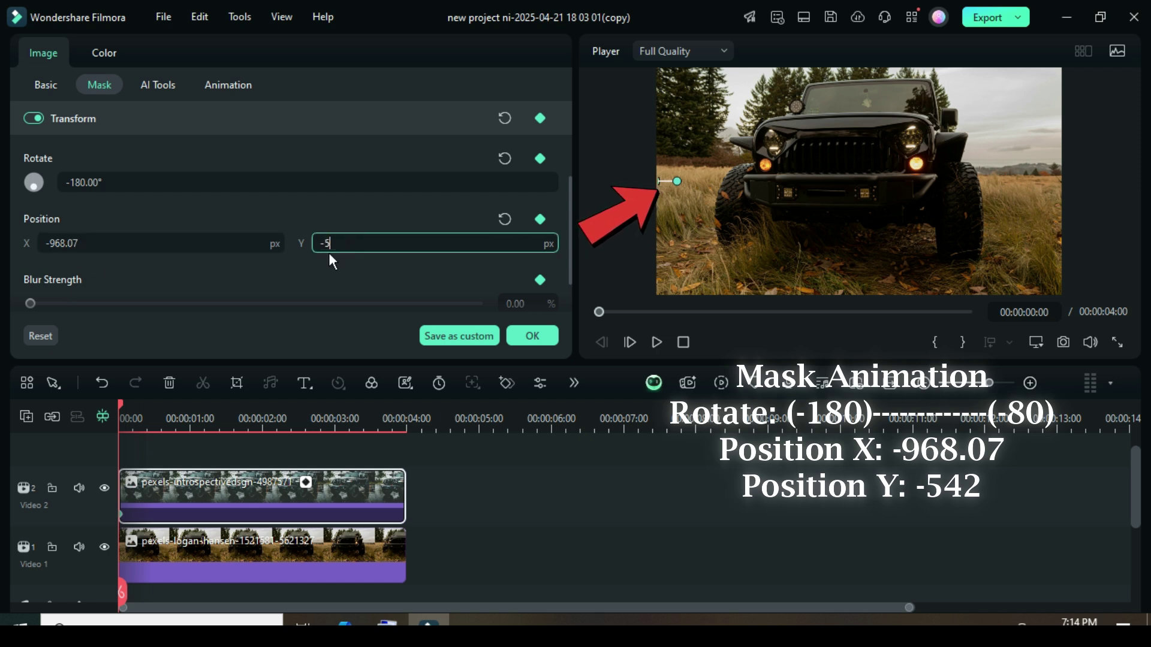
pyautogui.press('Return')
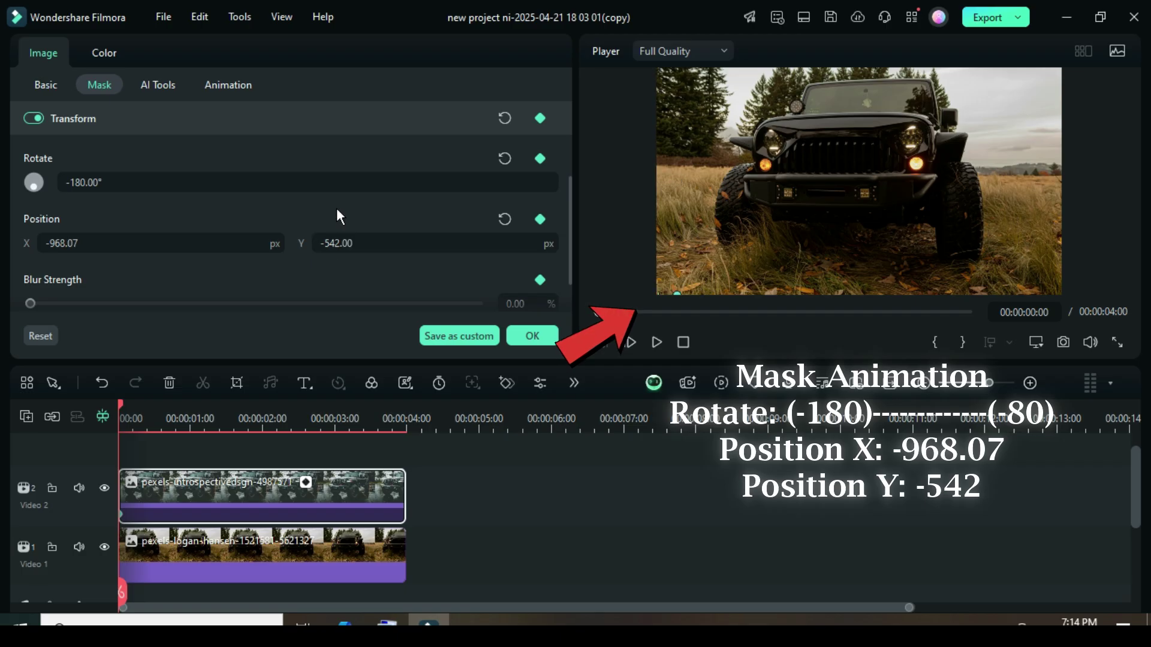
# Step: Add a mask keyframe near 00:00:03:23 with rotation set to -80°
pyautogui.moveTo(121, 420); pyautogui.dragTo(401, 433)
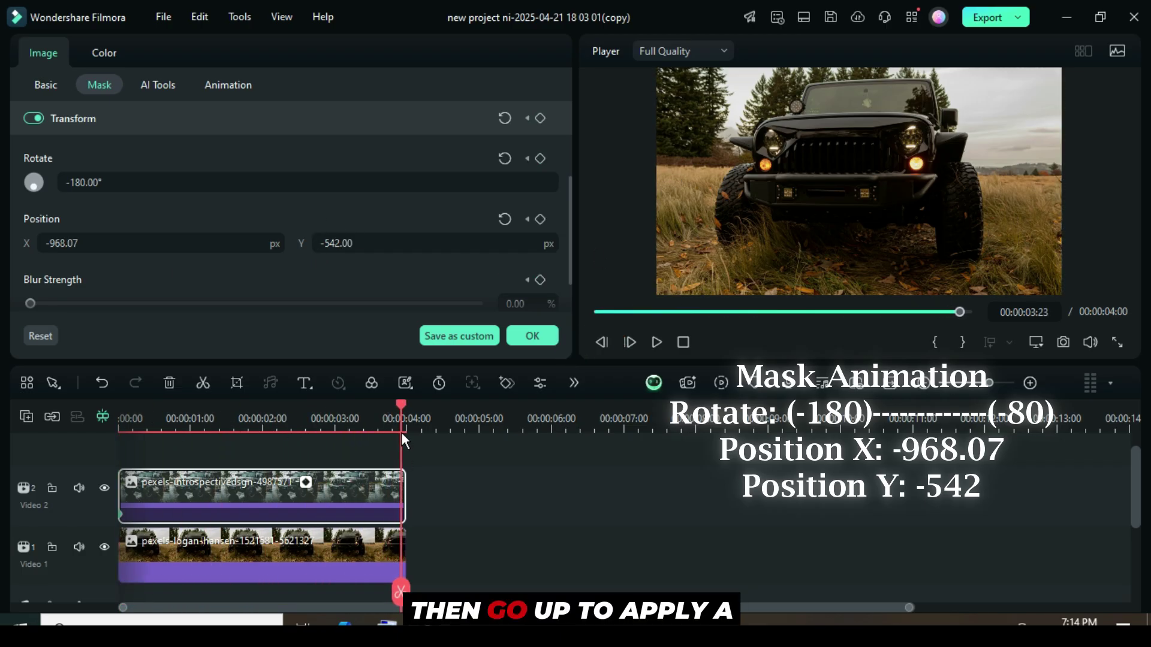
pyautogui.click(539, 118)
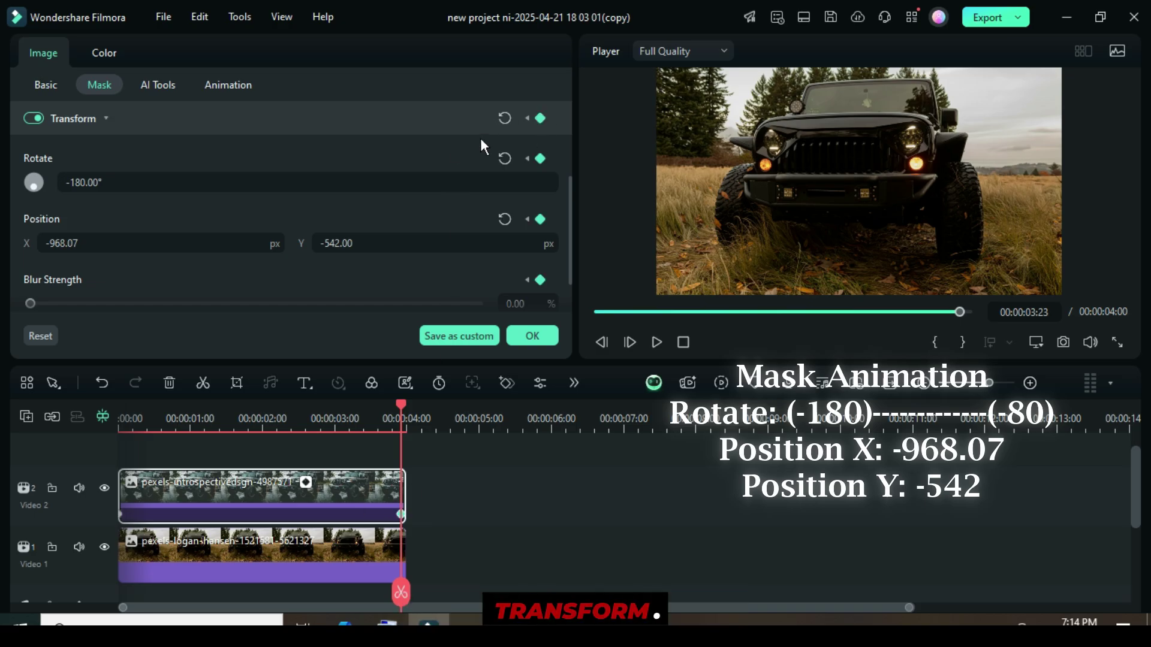
pyautogui.click(76, 182)
pyautogui.click(76, 182)
pyautogui.press('BackSpace')
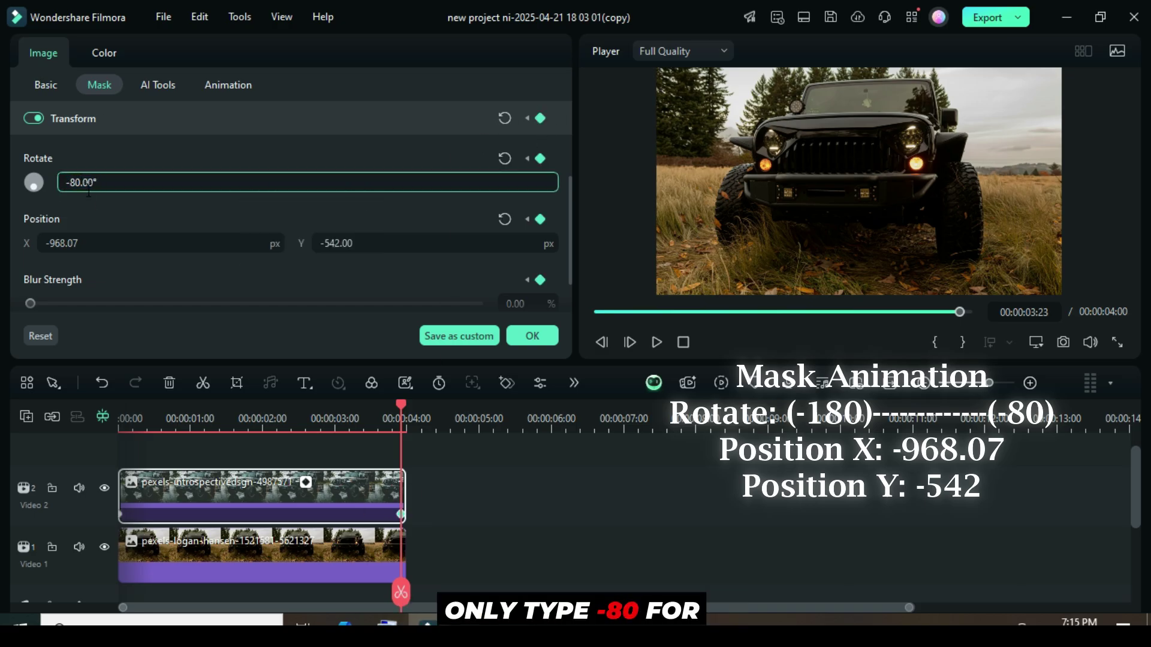
pyautogui.press('Return')
# Step: Close the mask settings, render the preview and play back the diagonal wipe
pyautogui.click(595, 310)
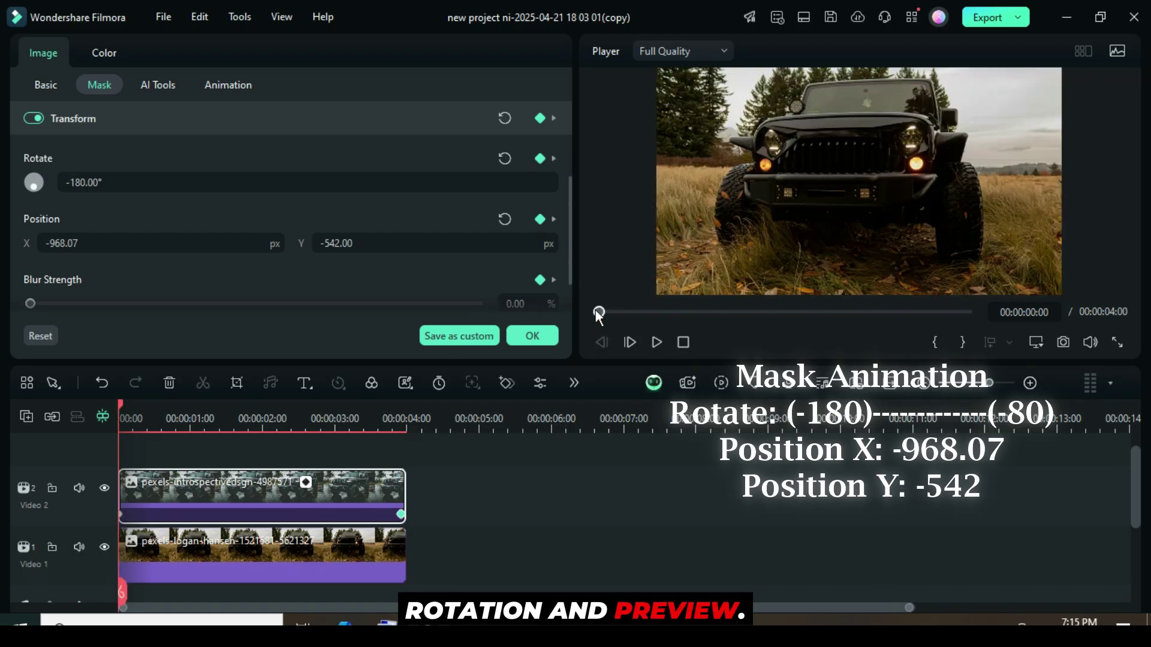
pyautogui.click(539, 335)
pyautogui.click(721, 383)
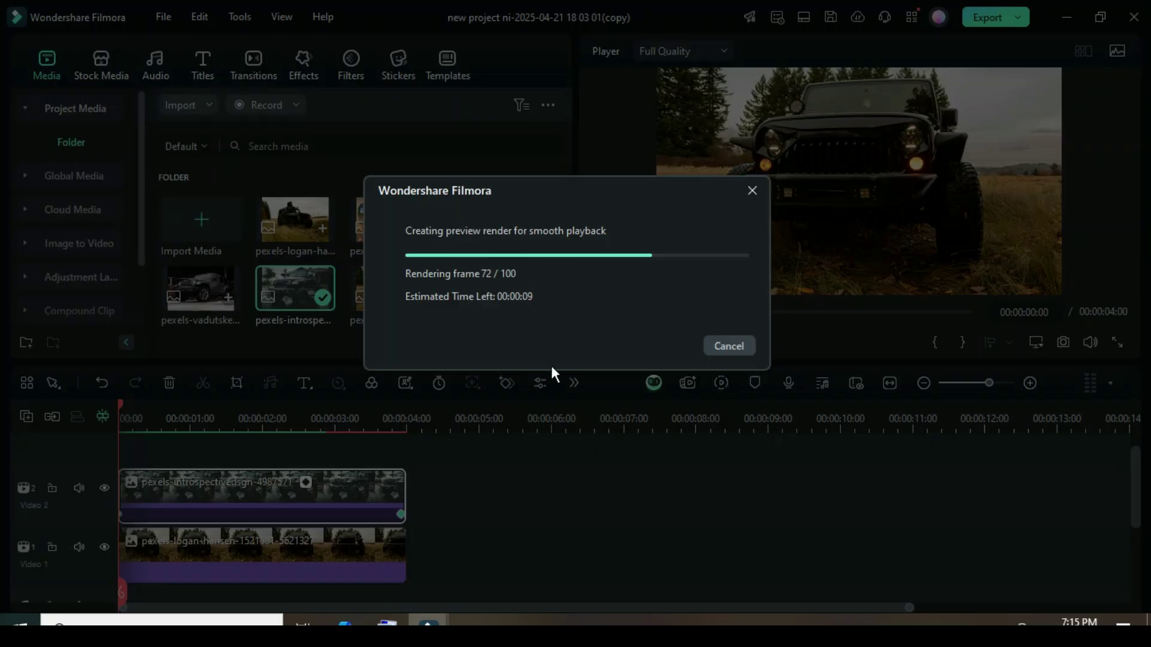
pyautogui.click(658, 340)
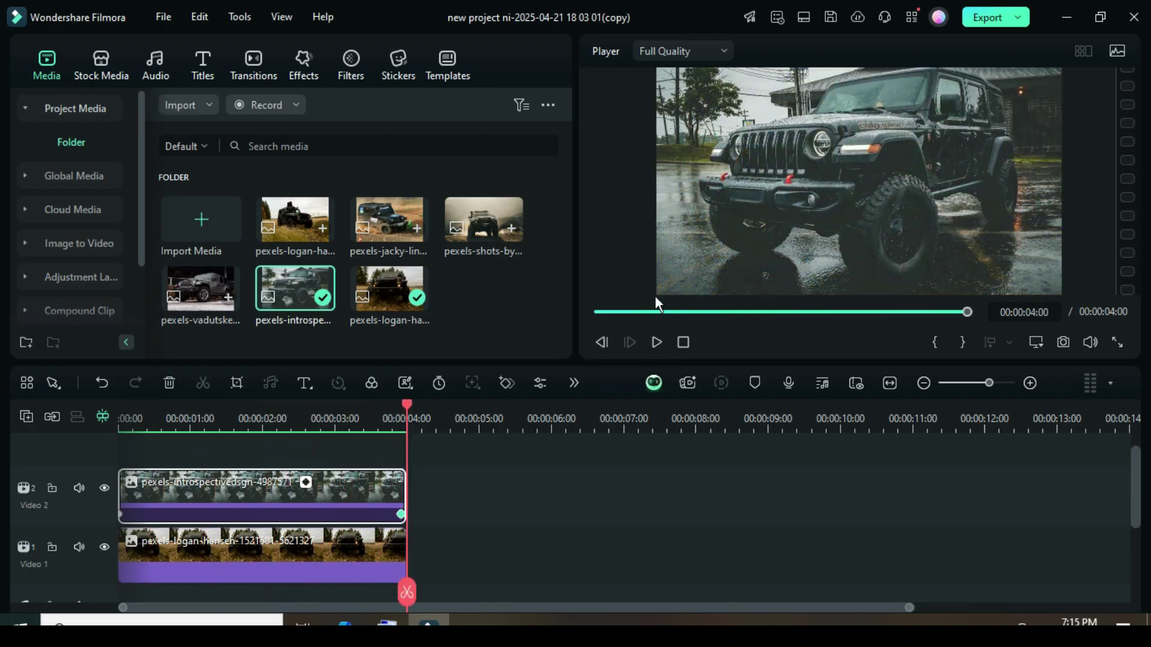
pyautogui.click(598, 312)
# Step: Move the masked jeep clip up to Video 3 and copy it
pyautogui.moveTo(261, 495); pyautogui.dragTo(217, 483)
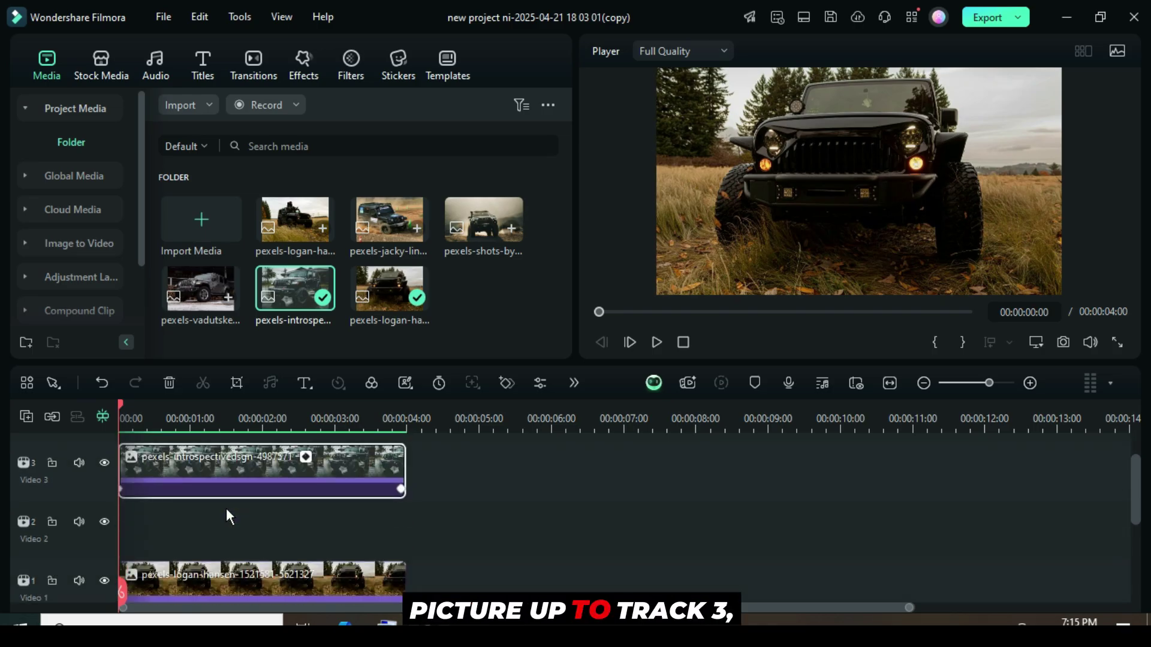
pyautogui.rightClick(247, 466)
pyautogui.click(297, 36)
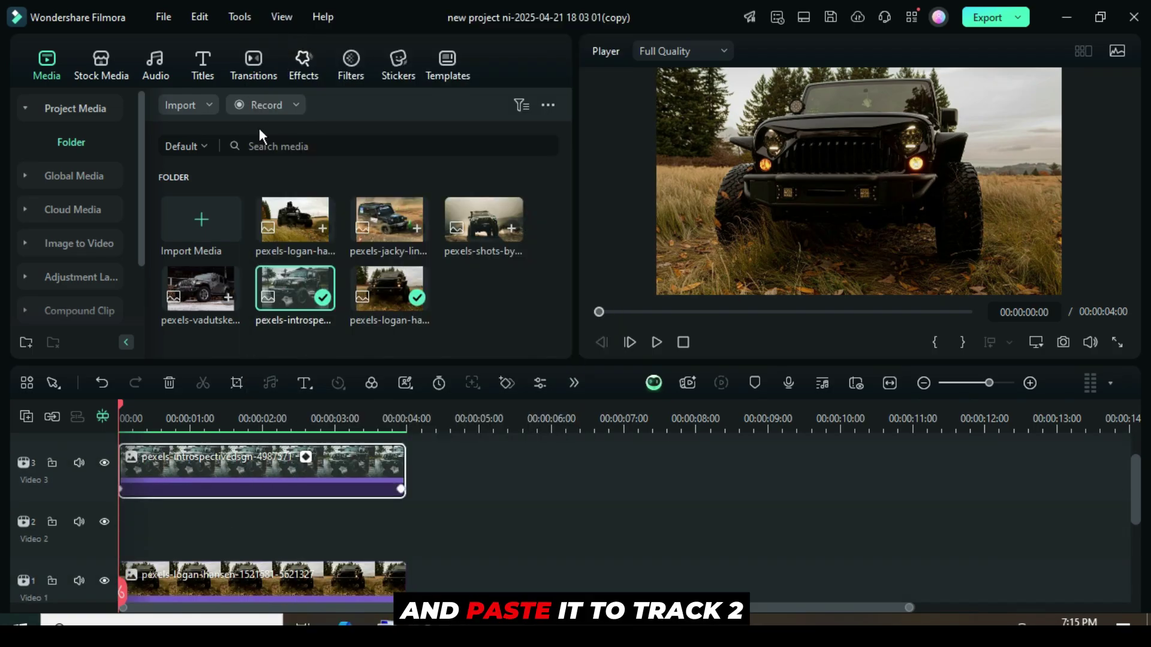
# Step: Paste the copy onto Video 2 and replace it with the White stock media clip
pyautogui.rightClick(134, 521)
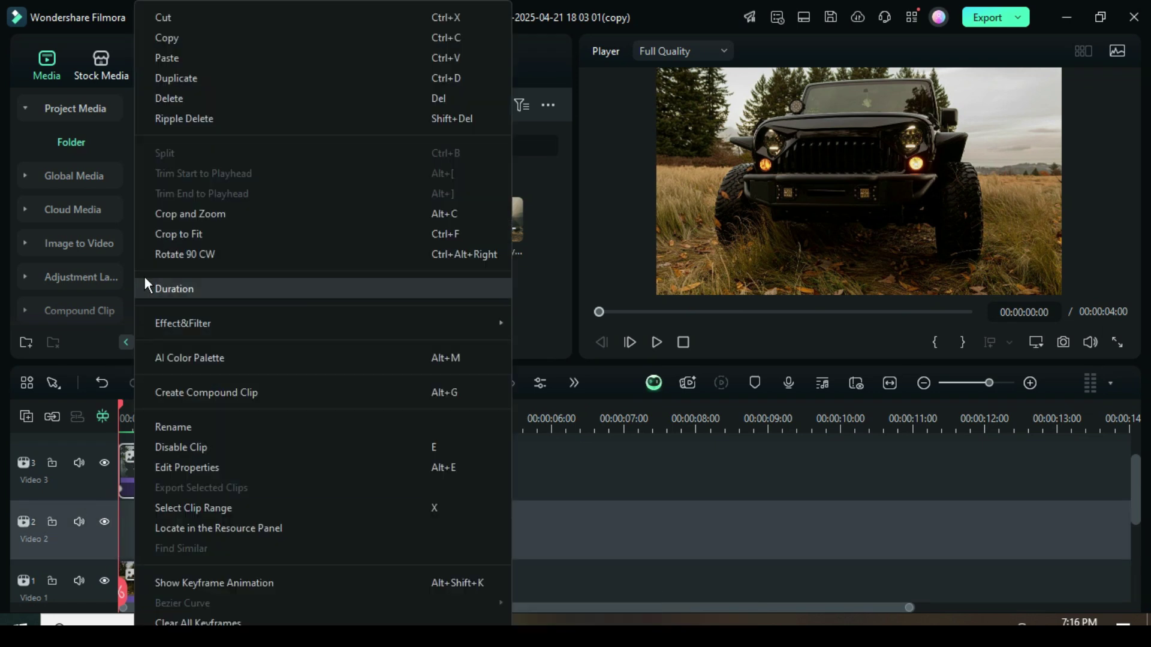
pyautogui.click(167, 58)
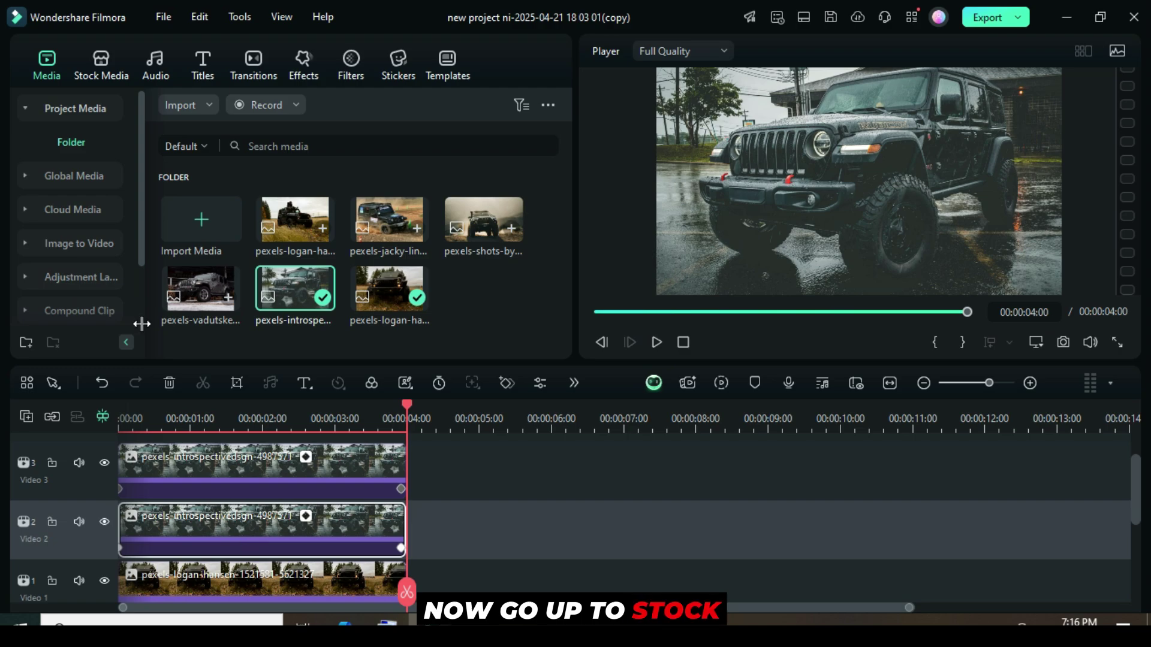
pyautogui.click(102, 66)
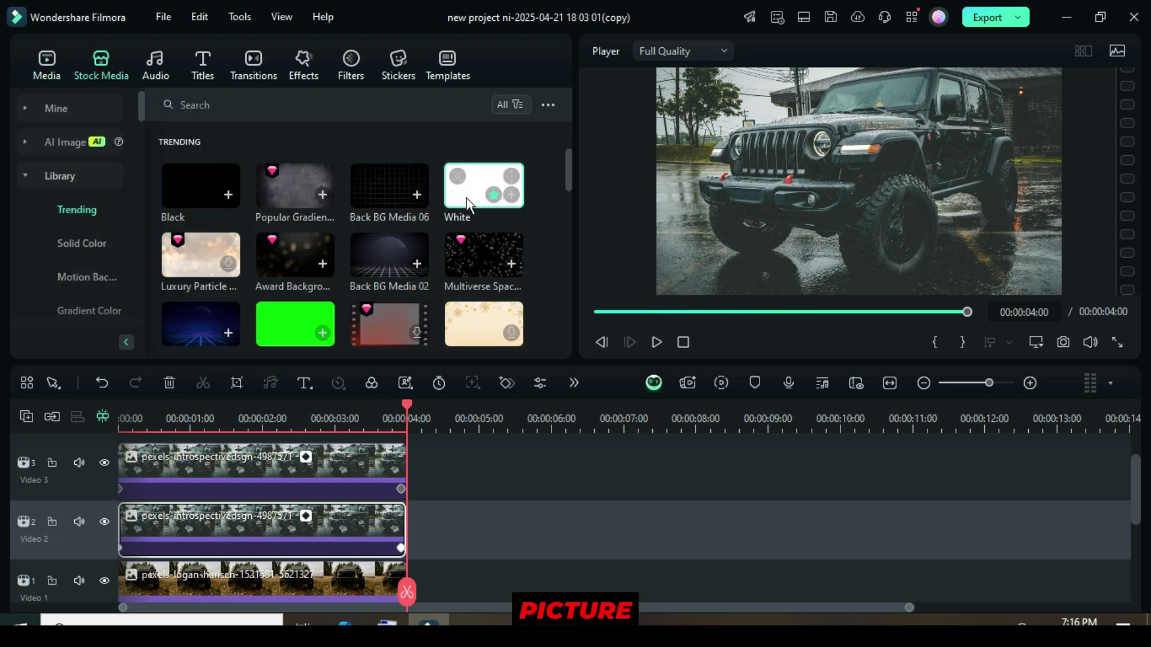
pyautogui.moveTo(475, 195); pyautogui.dragTo(278, 521)
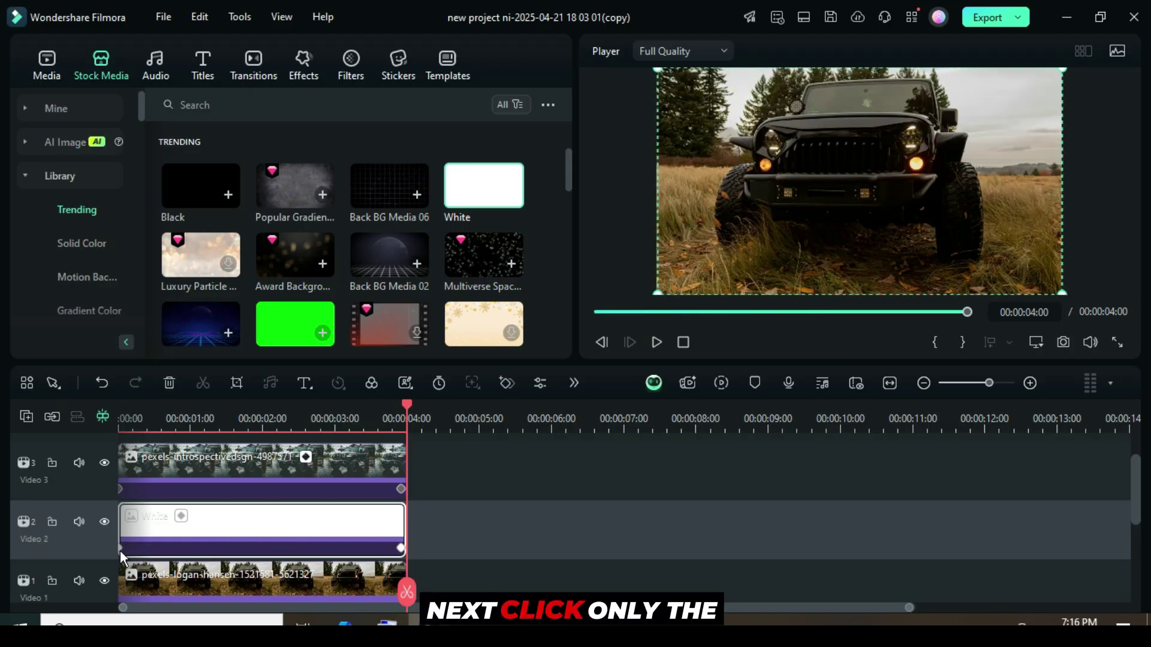
# Step: Set the White clip's mask position X to -932 and confirm
pyautogui.doubleClick(120, 550)
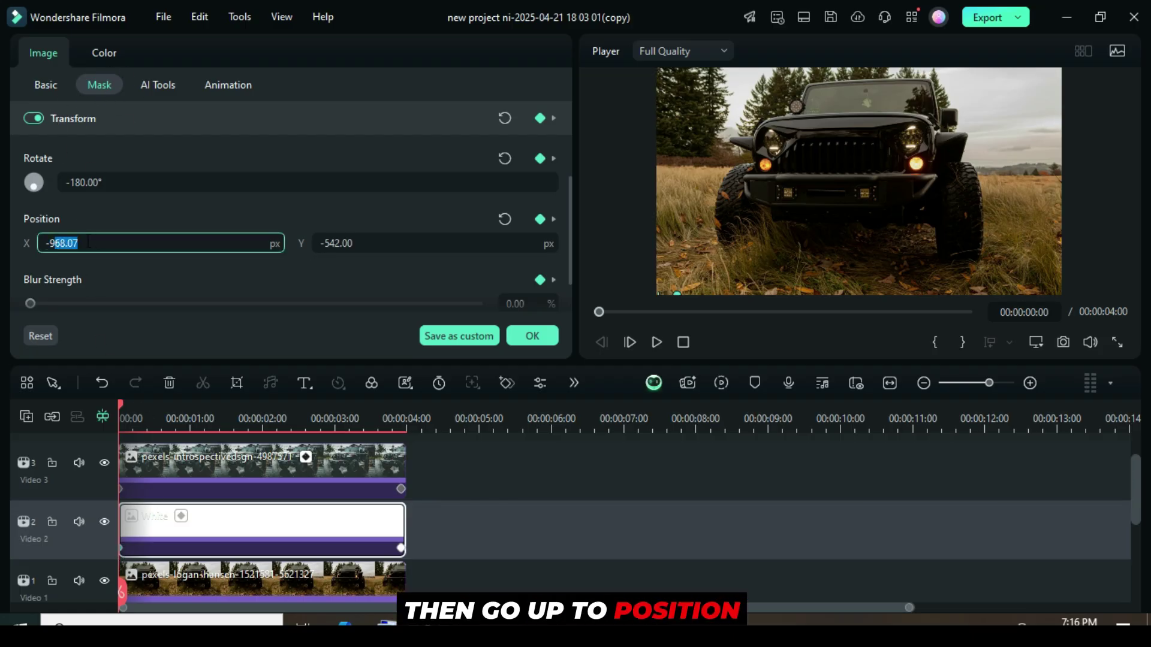
pyautogui.write('932')
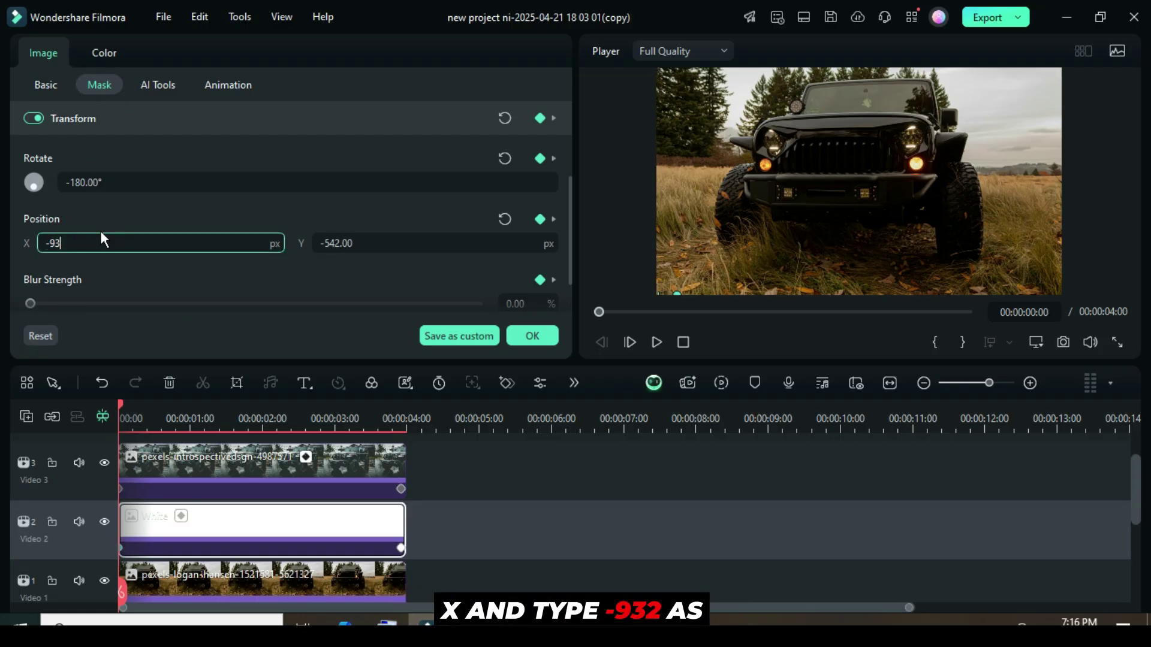
pyautogui.press('Return')
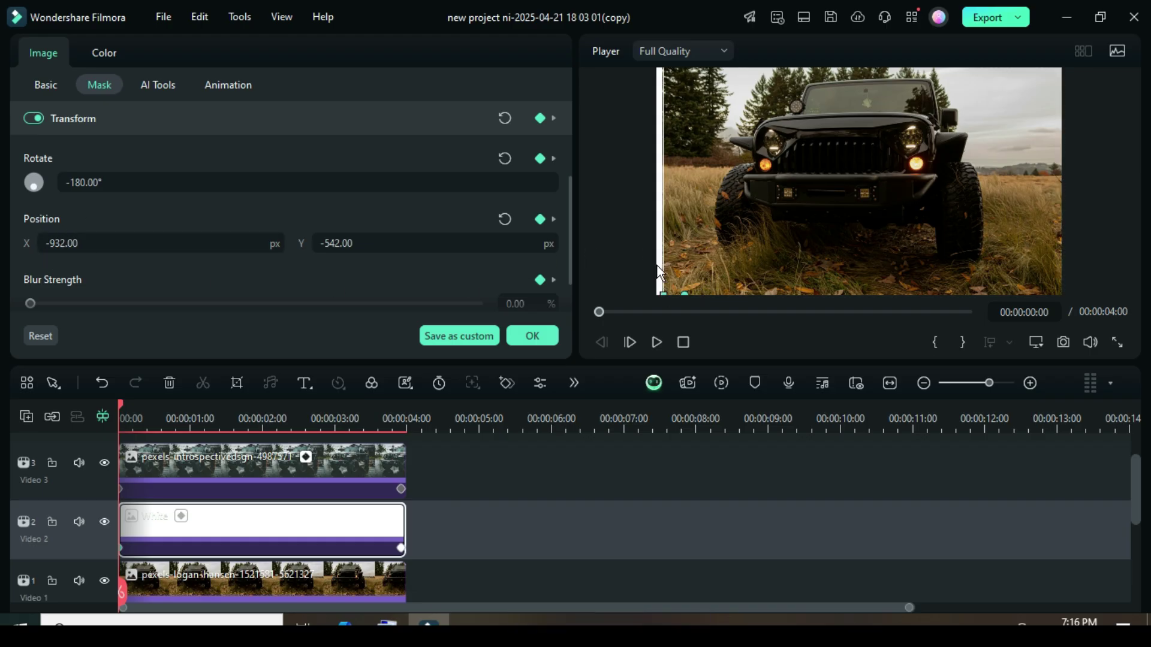
pyautogui.click(525, 336)
# Step: Render the preview and play back the white-bordered diagonal wipe
pyautogui.click(48, 67)
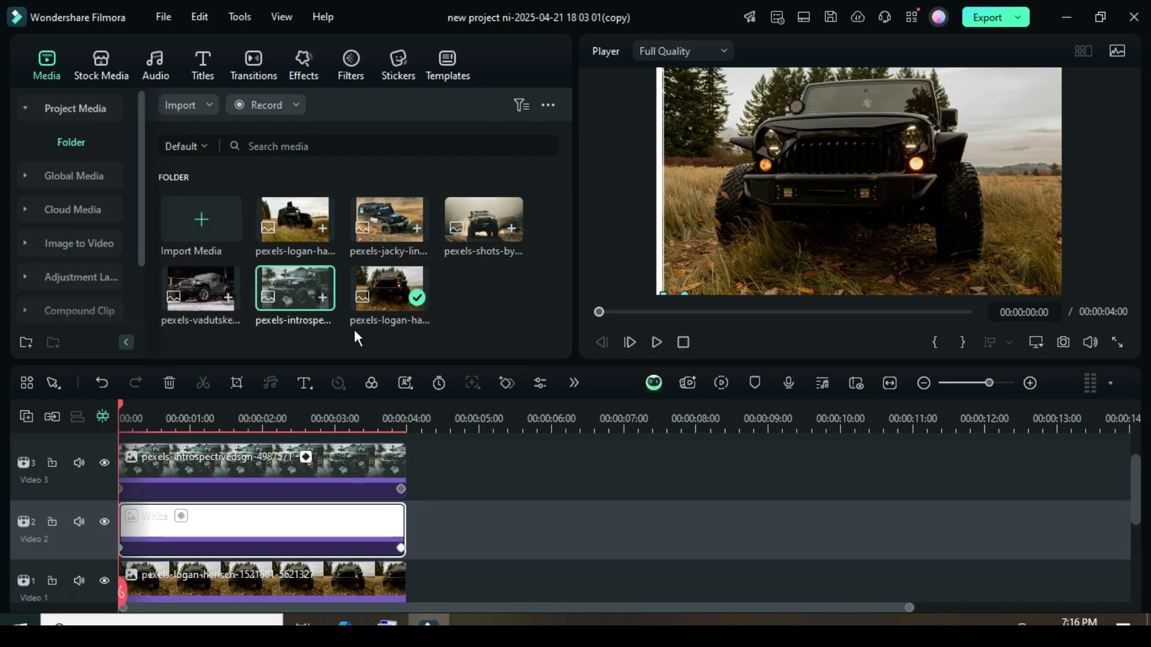
pyautogui.click(723, 381)
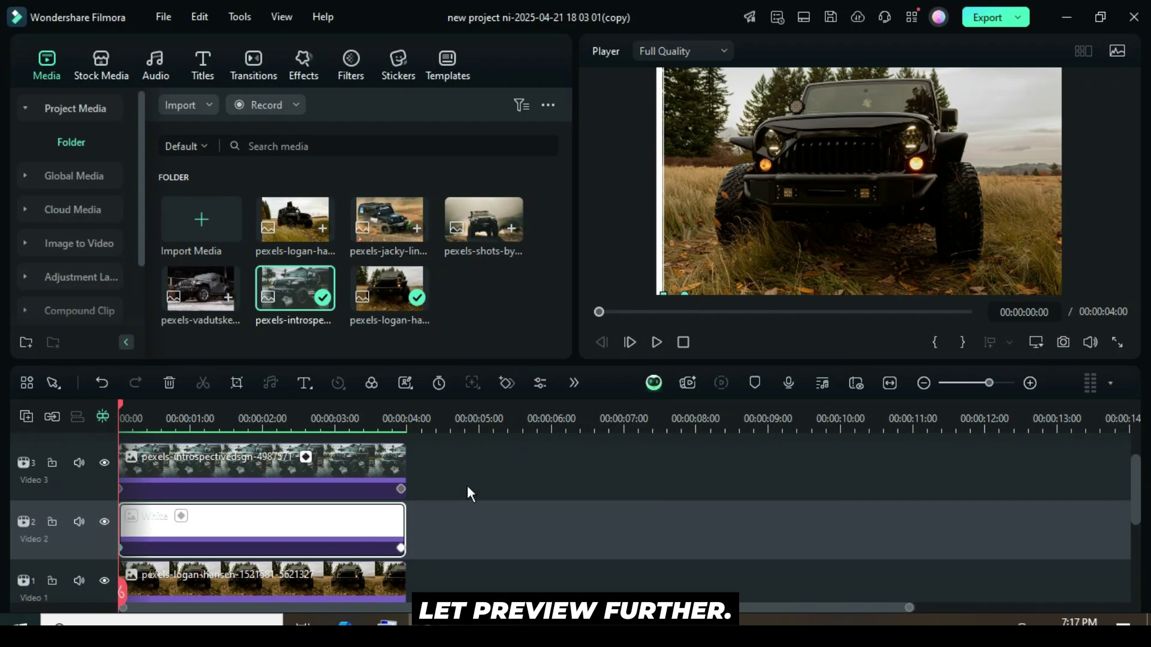
pyautogui.click(653, 341)
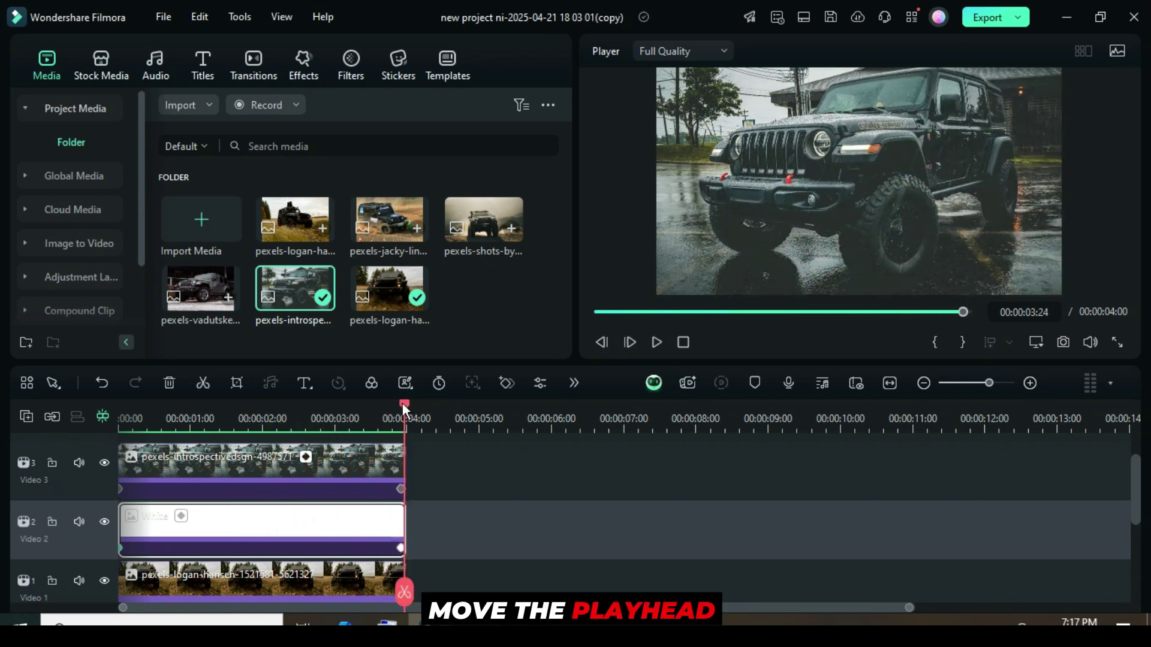
# Step: Copy the jeep and White clips and paste them on a new top track at 1 second
pyautogui.moveTo(402, 402); pyautogui.dragTo(227, 413)
pyautogui.click(191, 415)
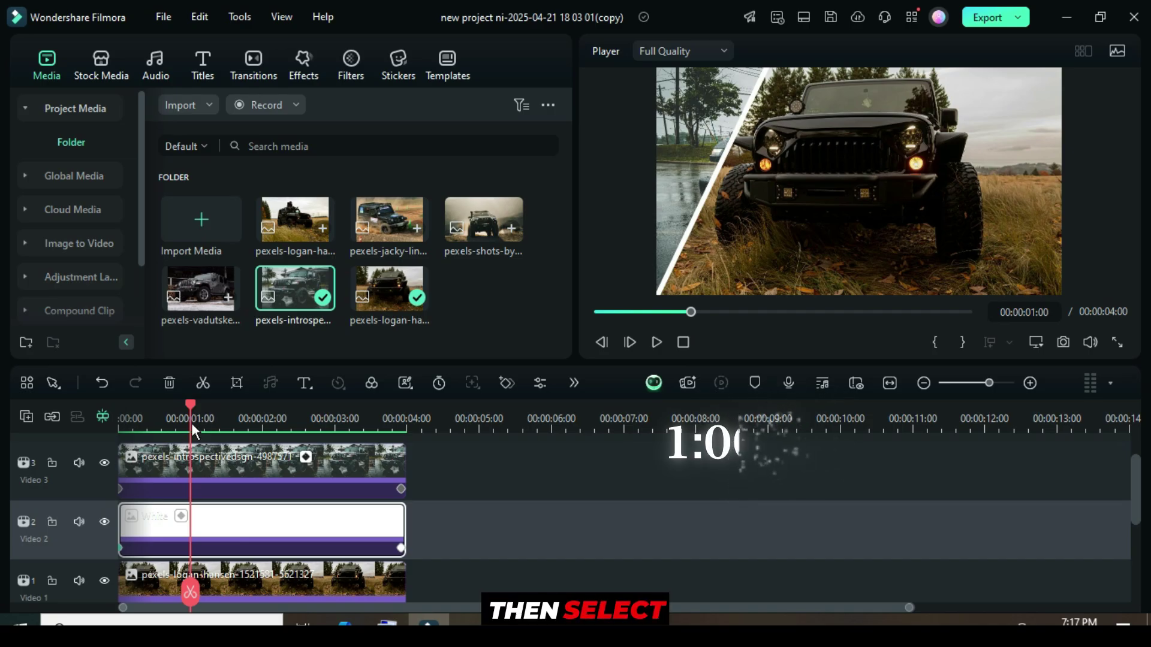
pyautogui.click(328, 476)
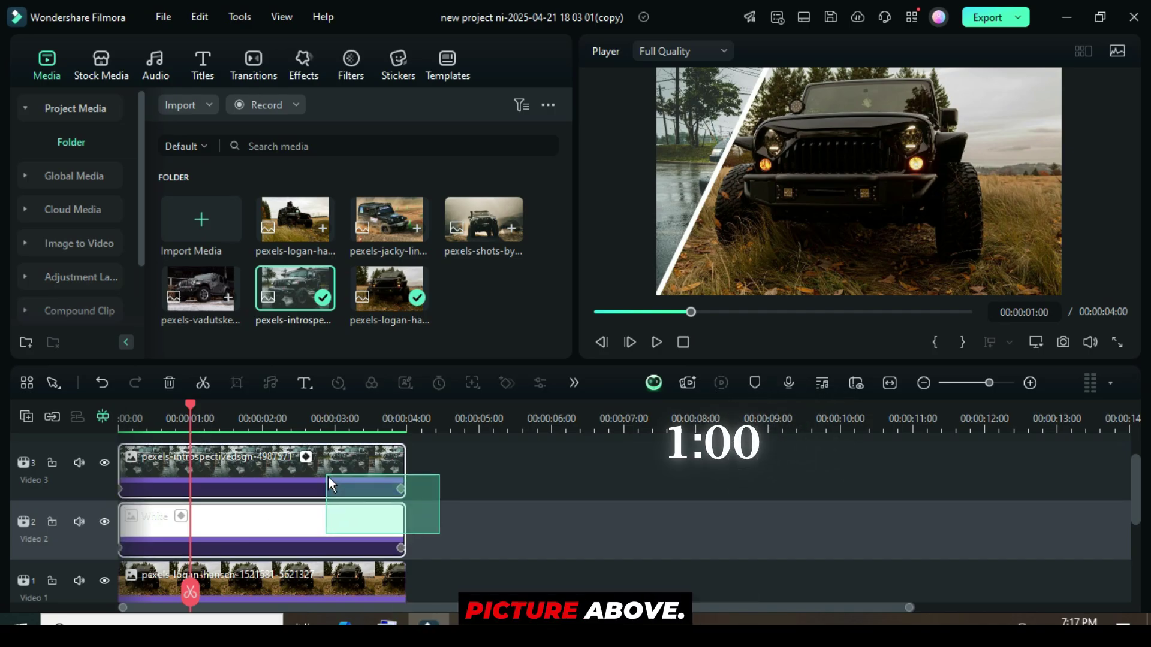
pyautogui.rightClick(336, 479)
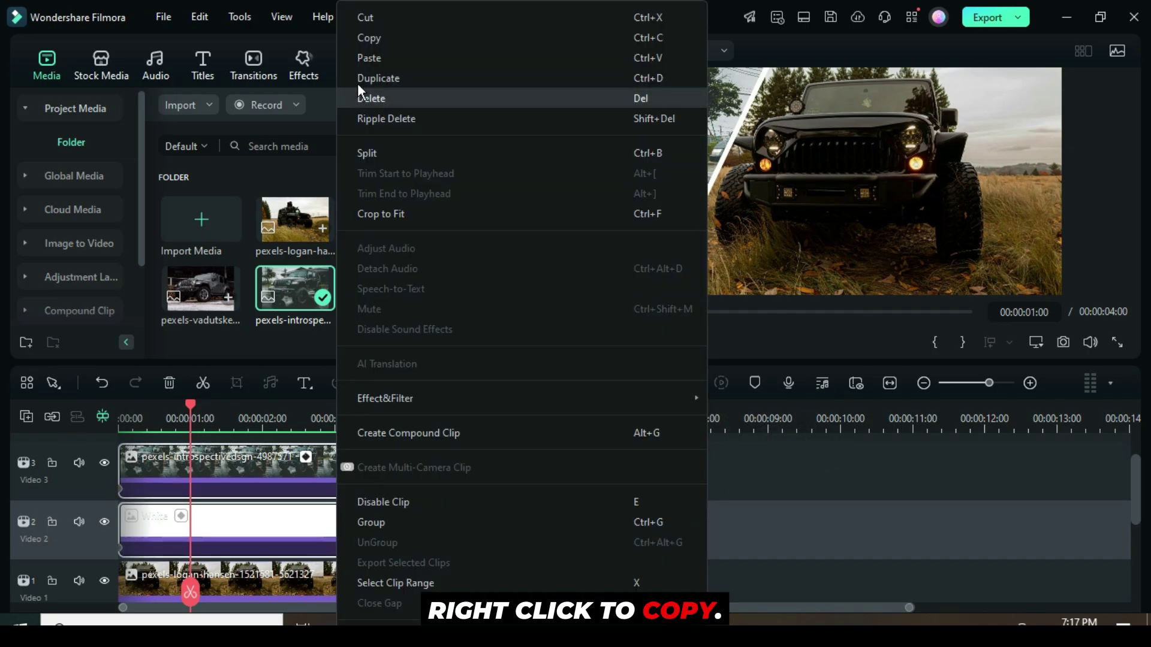
pyautogui.click(372, 37)
pyautogui.rightClick(24, 433)
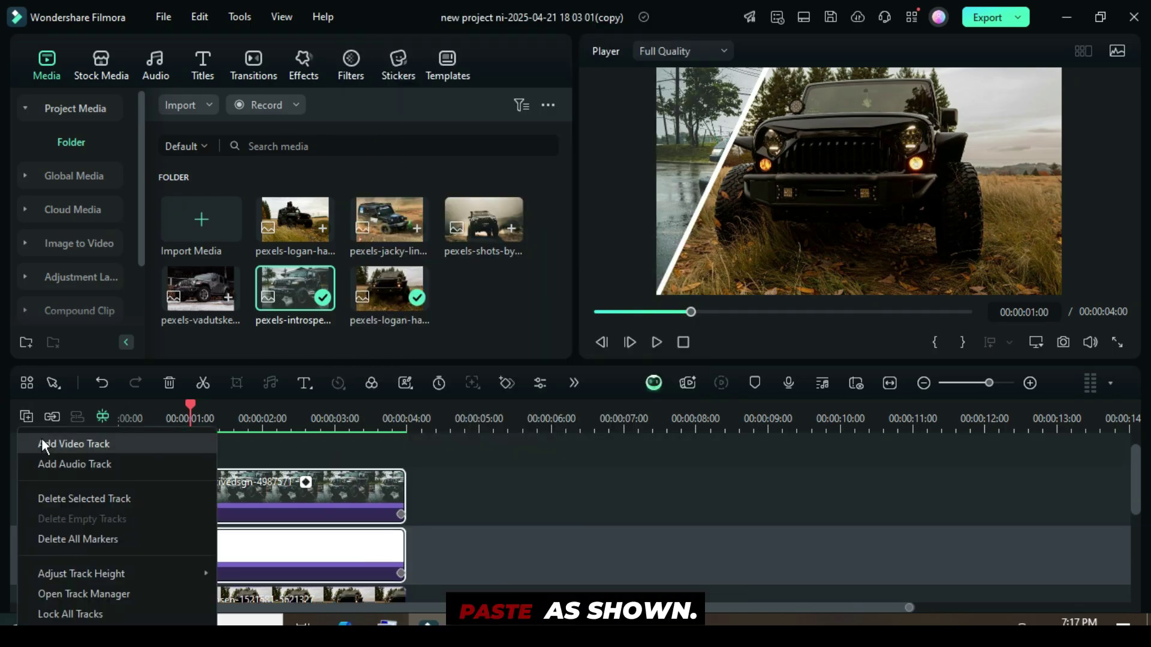
pyautogui.click(42, 439)
pyautogui.rightClick(199, 477)
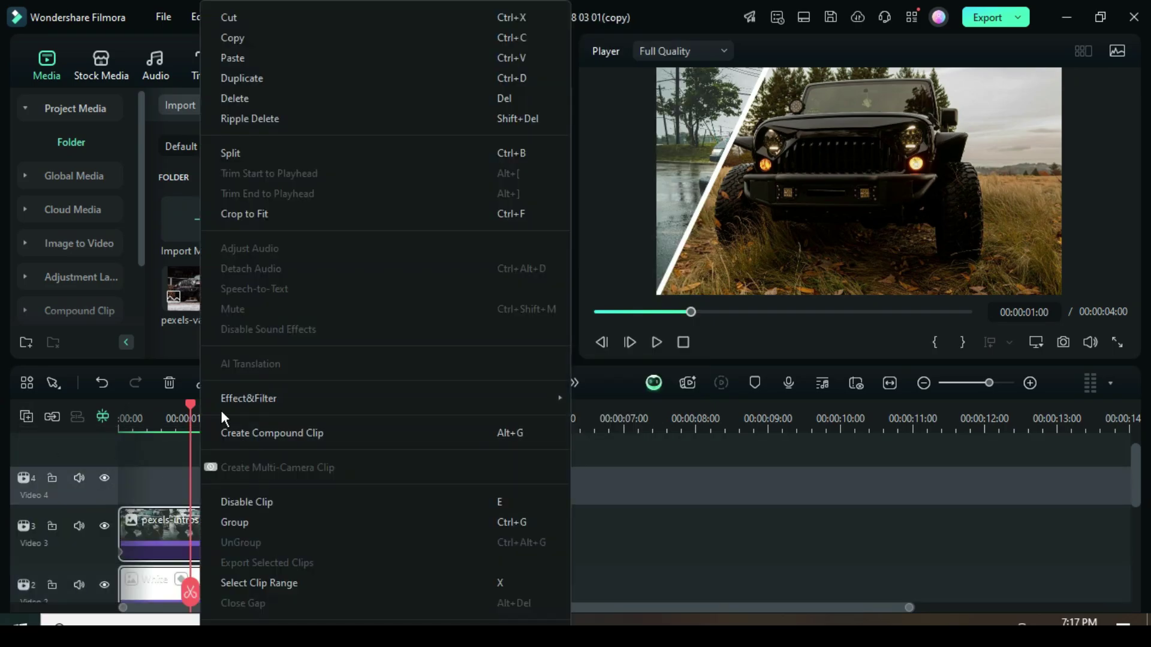
pyautogui.click(239, 60)
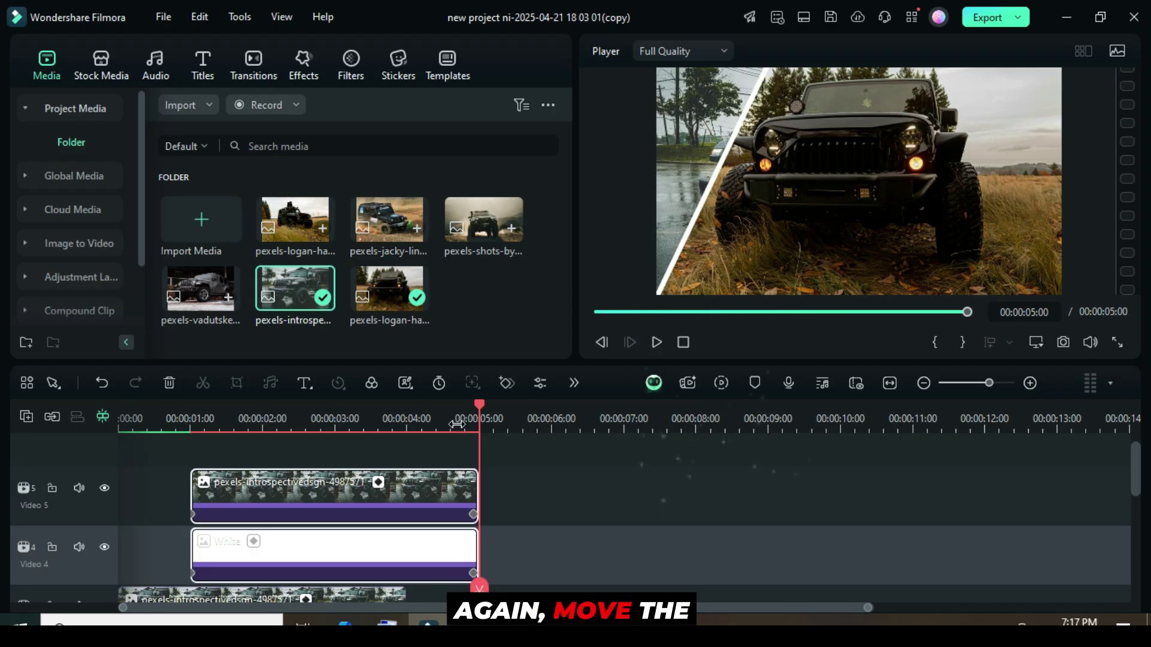
# Step: Paste a second copy of the clip pair onto the top track at 2 seconds
pyautogui.moveTo(477, 403); pyautogui.dragTo(262, 419)
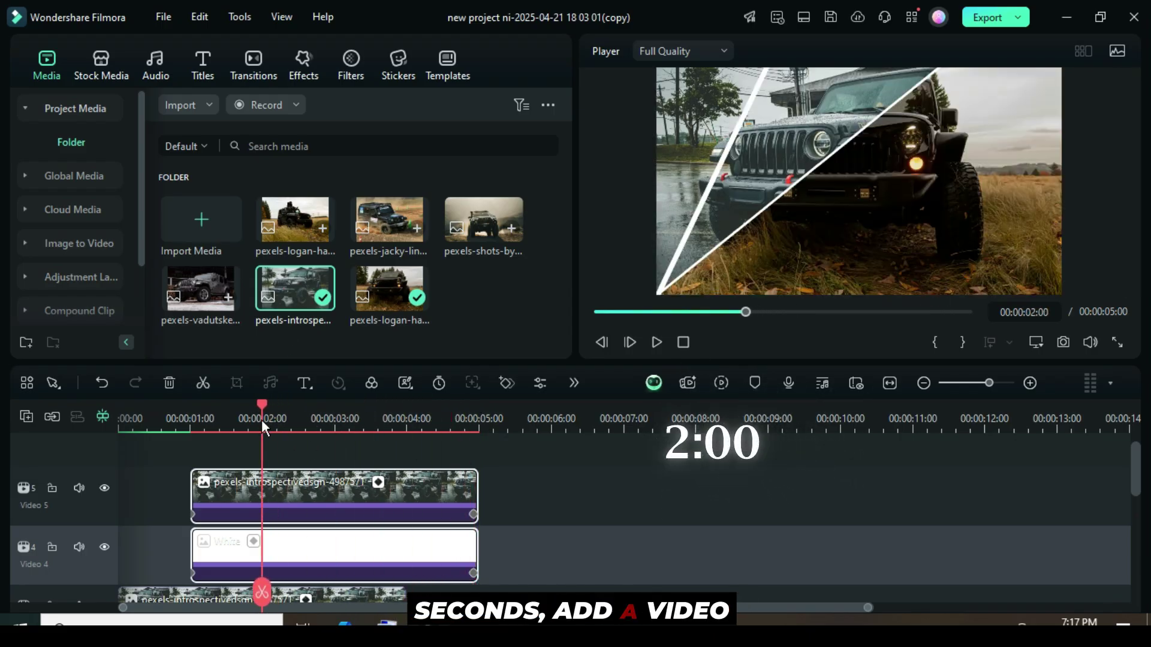
pyautogui.scroll(1, 254, 463)
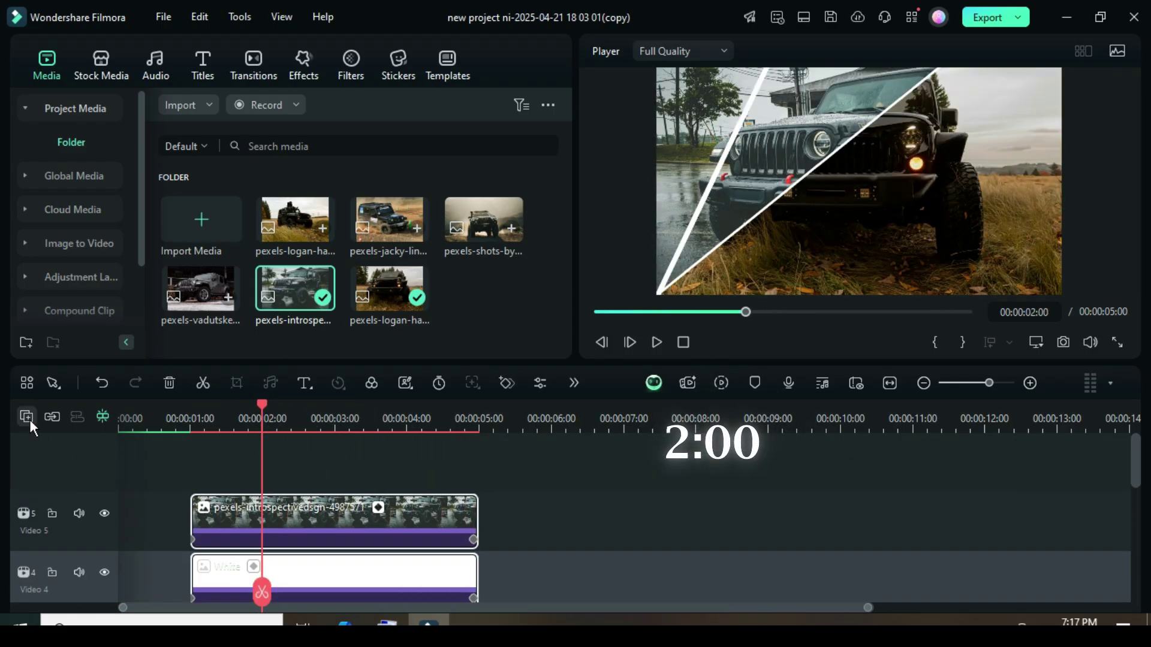
pyautogui.scroll(1, 60, 474)
pyautogui.rightClick(276, 510)
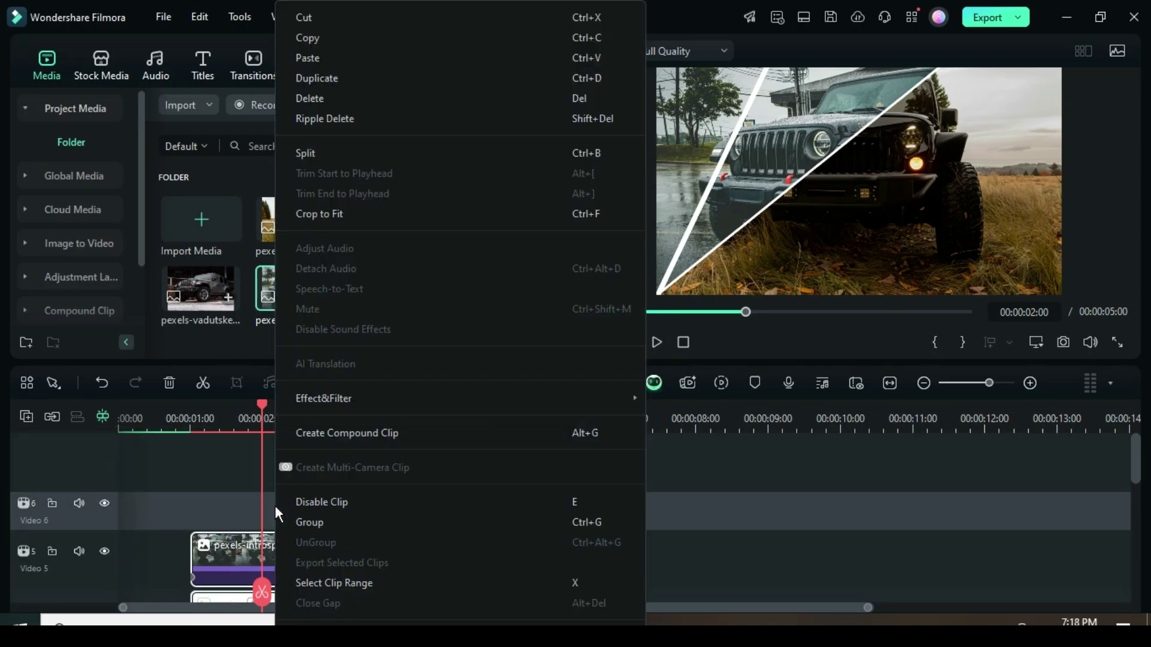
pyautogui.click(317, 57)
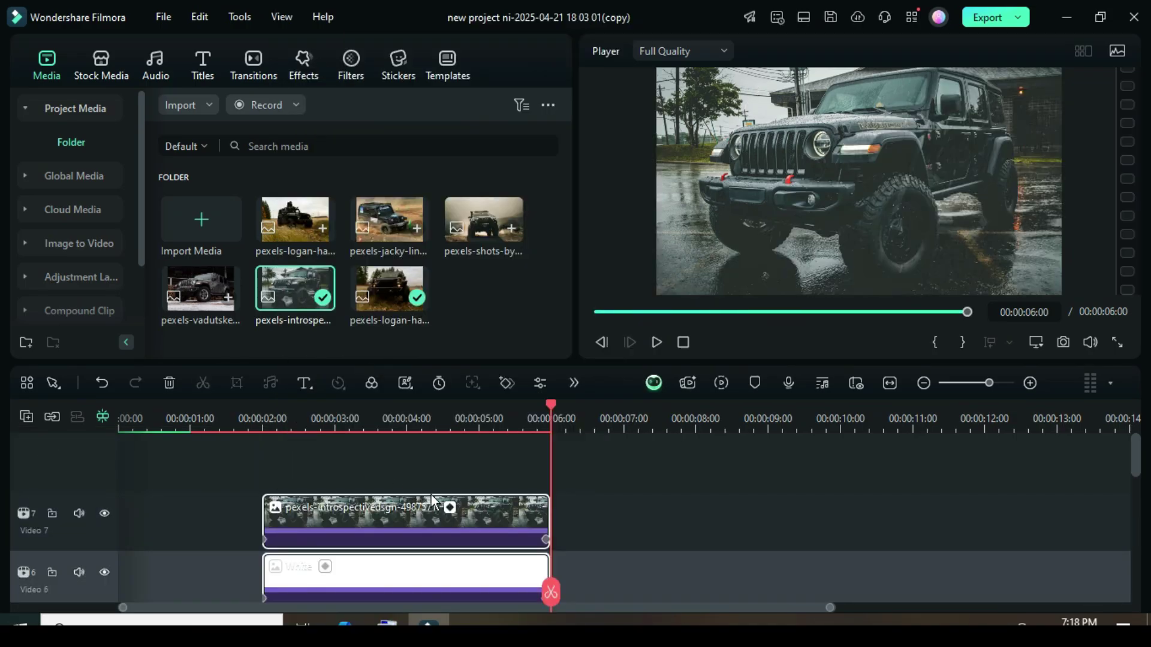
# Step: Add two more video tracks and paste further copies at 3 and 4 seconds
pyautogui.moveTo(549, 405); pyautogui.dragTo(335, 430)
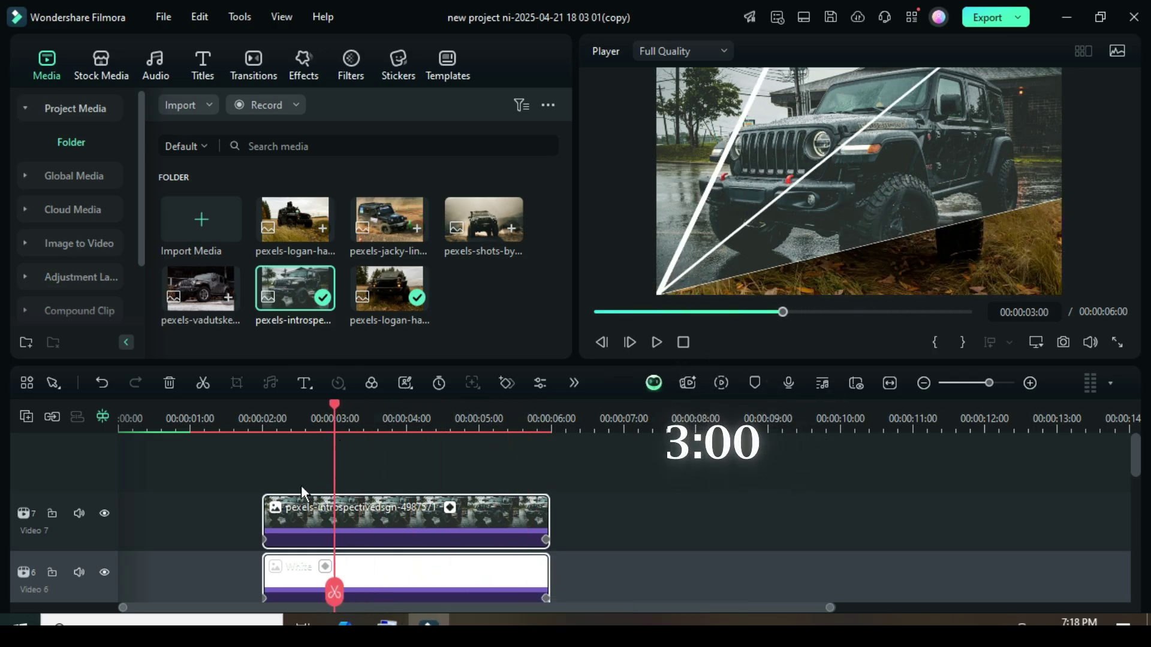
pyautogui.click(26, 417)
pyautogui.click(50, 451)
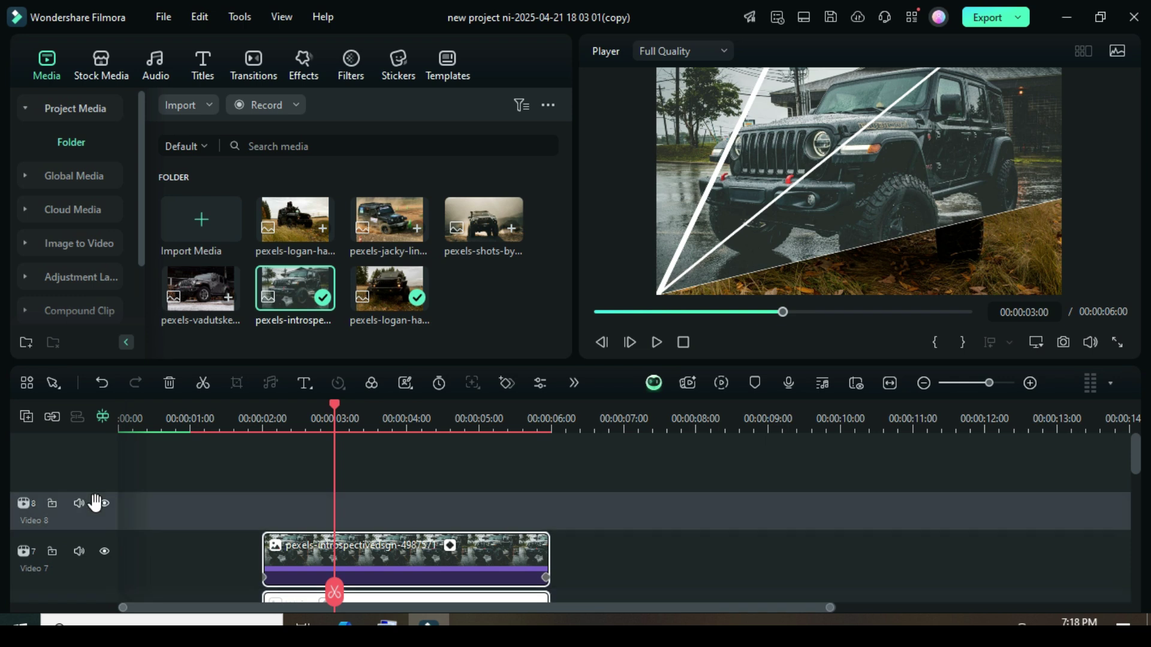
pyautogui.rightClick(369, 508)
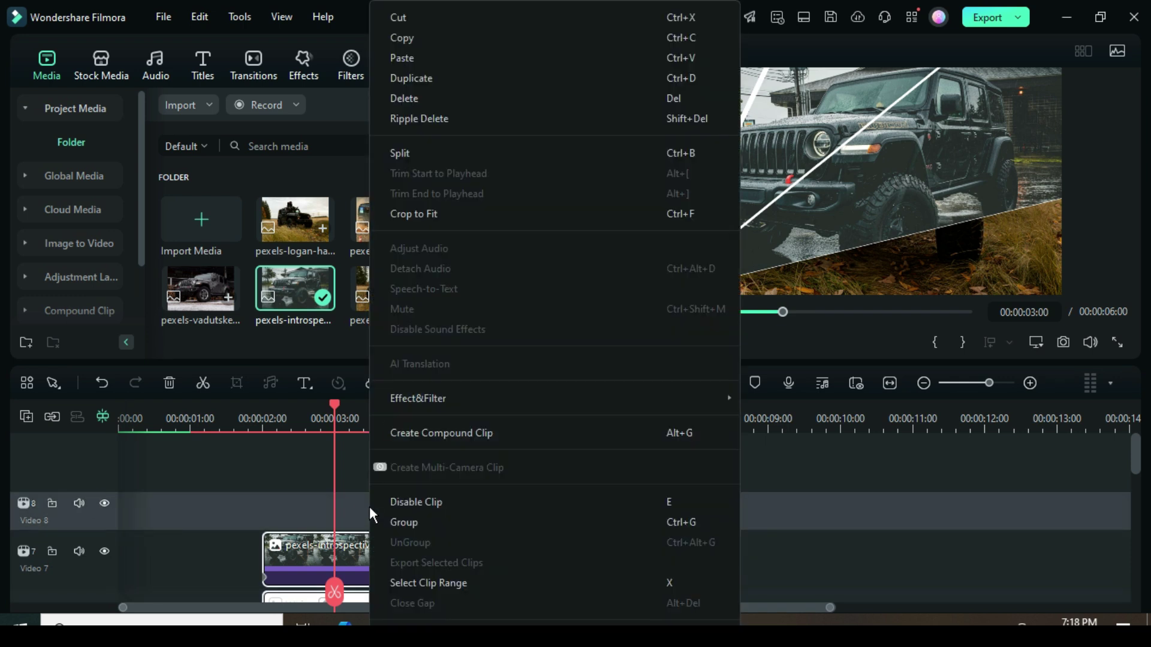
pyautogui.click(411, 64)
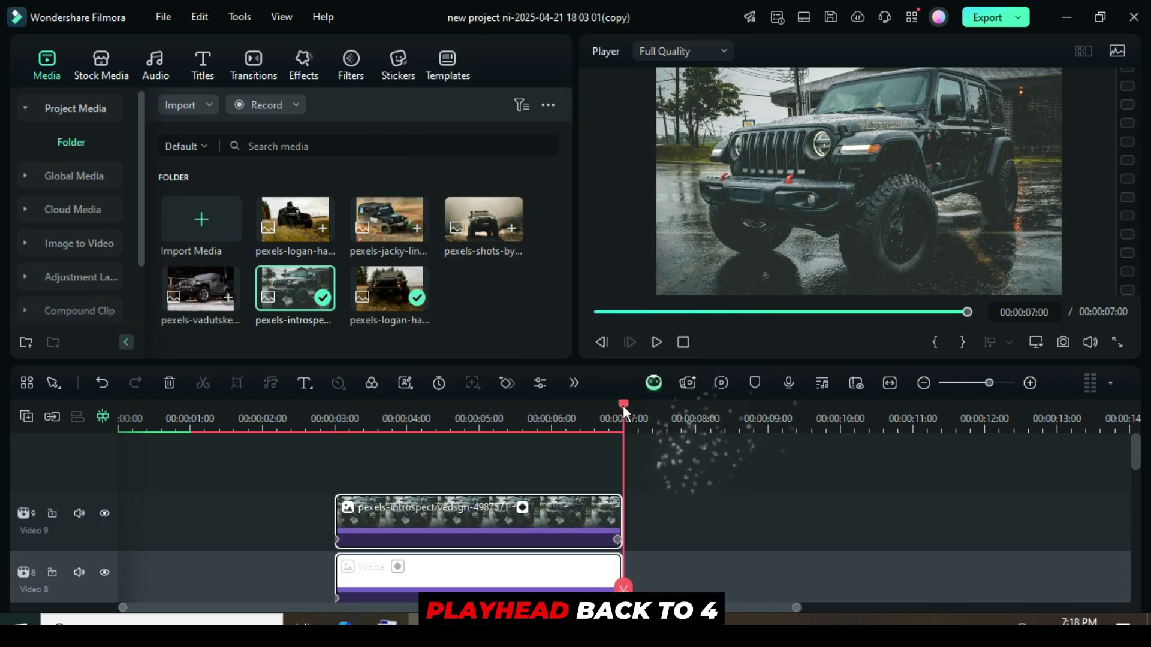
pyautogui.moveTo(624, 405); pyautogui.dragTo(407, 426)
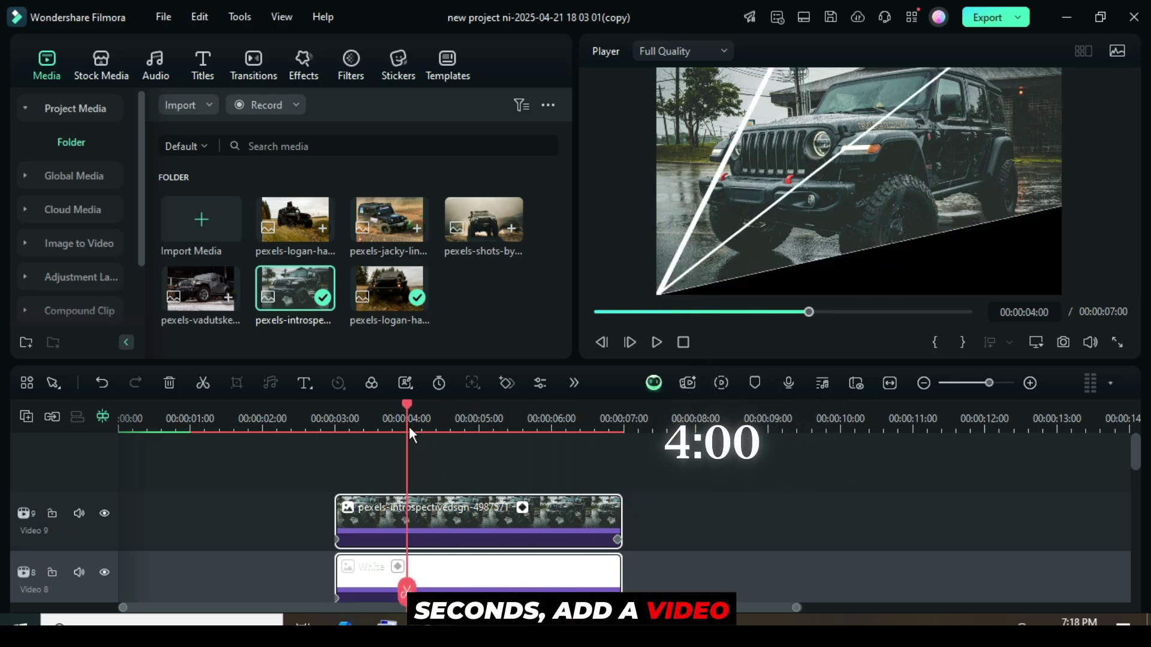
pyautogui.click(26, 416)
pyautogui.click(58, 444)
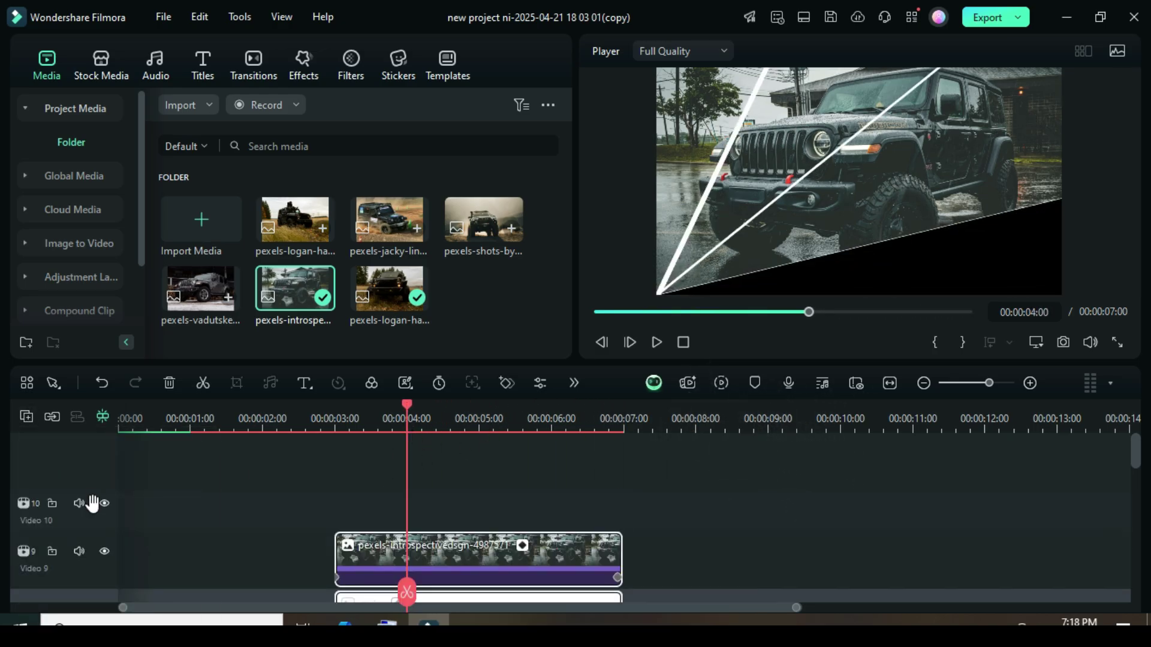
pyautogui.rightClick(426, 504)
pyautogui.click(494, 98)
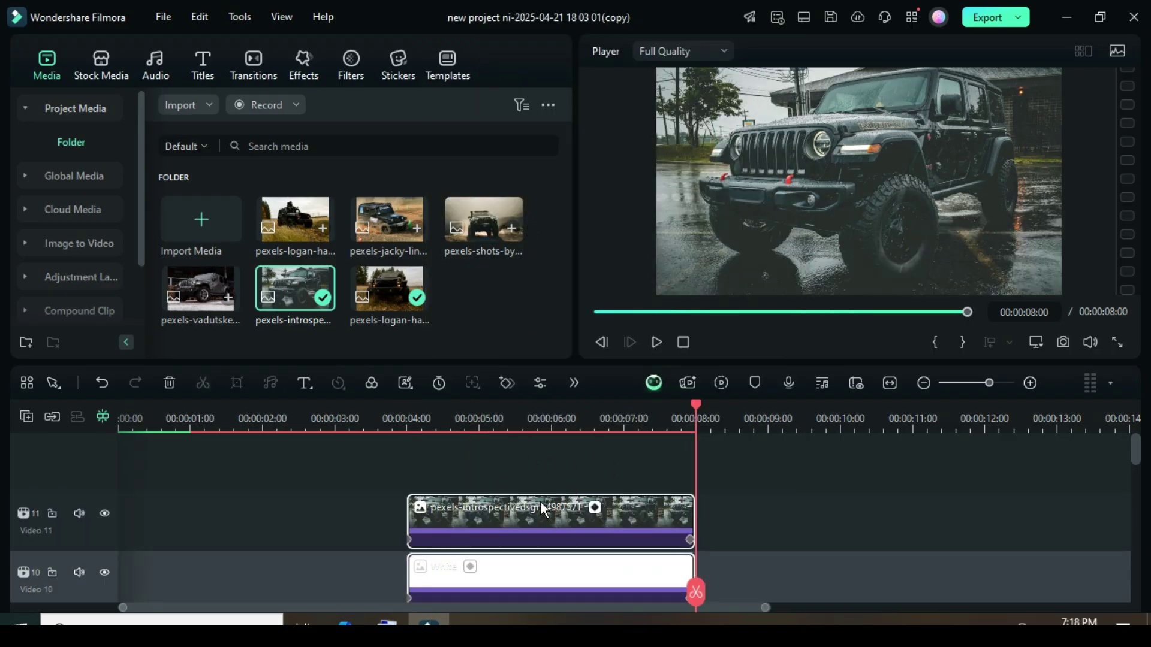
# Step: Replace the Video 5, 7 and 9 clips with the vadutskevich, shots and jacky-lin jeep photos
pyautogui.scroll(-7, 541, 501)
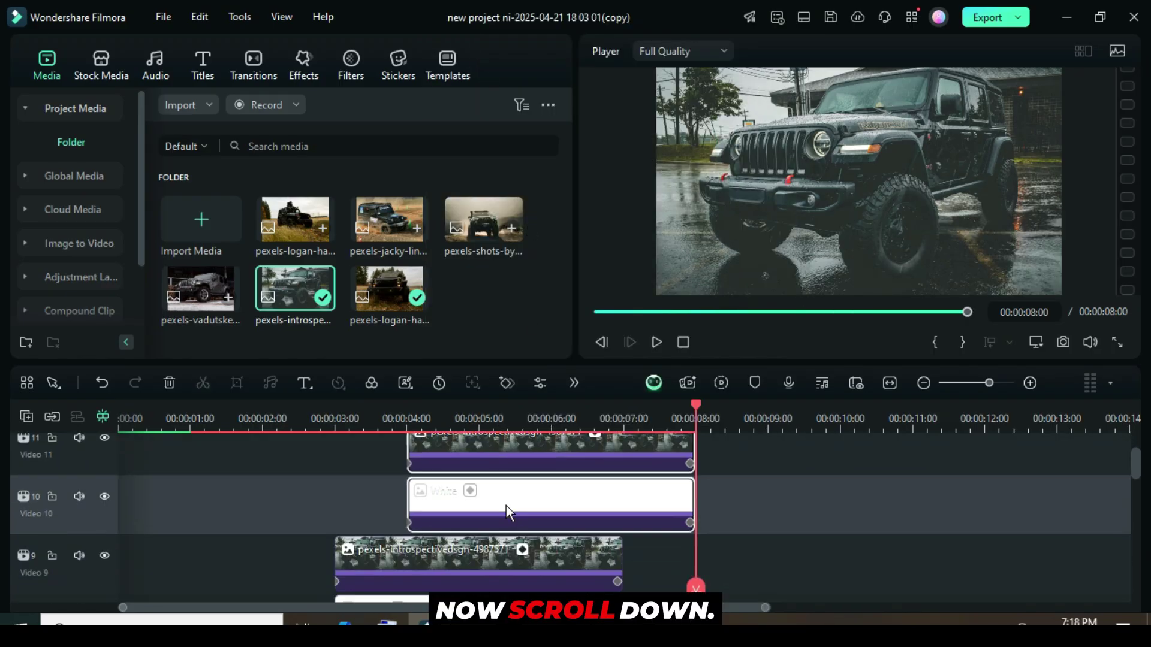
pyautogui.scroll(3, 372, 517)
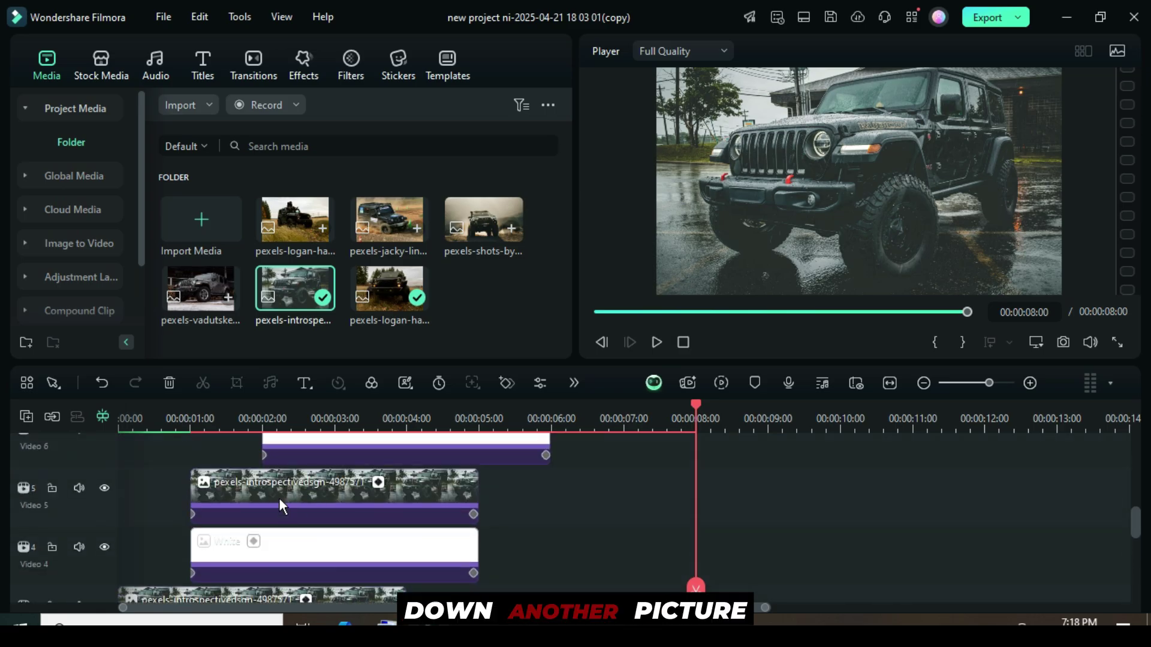
pyautogui.click(282, 499)
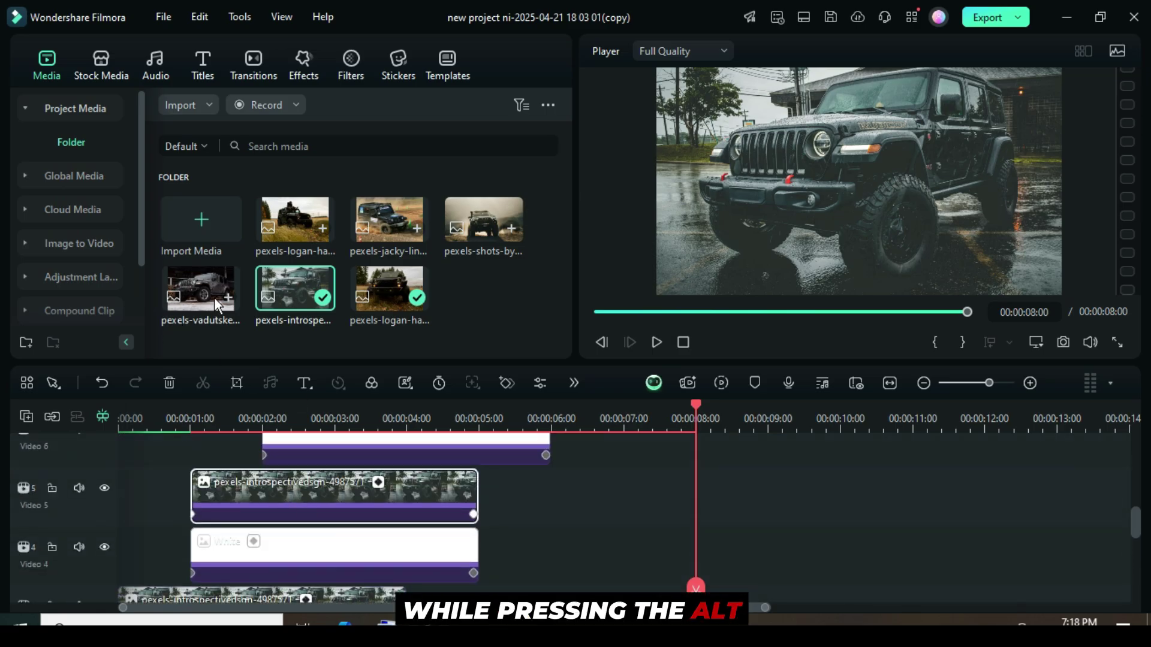
pyautogui.moveTo(199, 295); pyautogui.dragTo(298, 498)
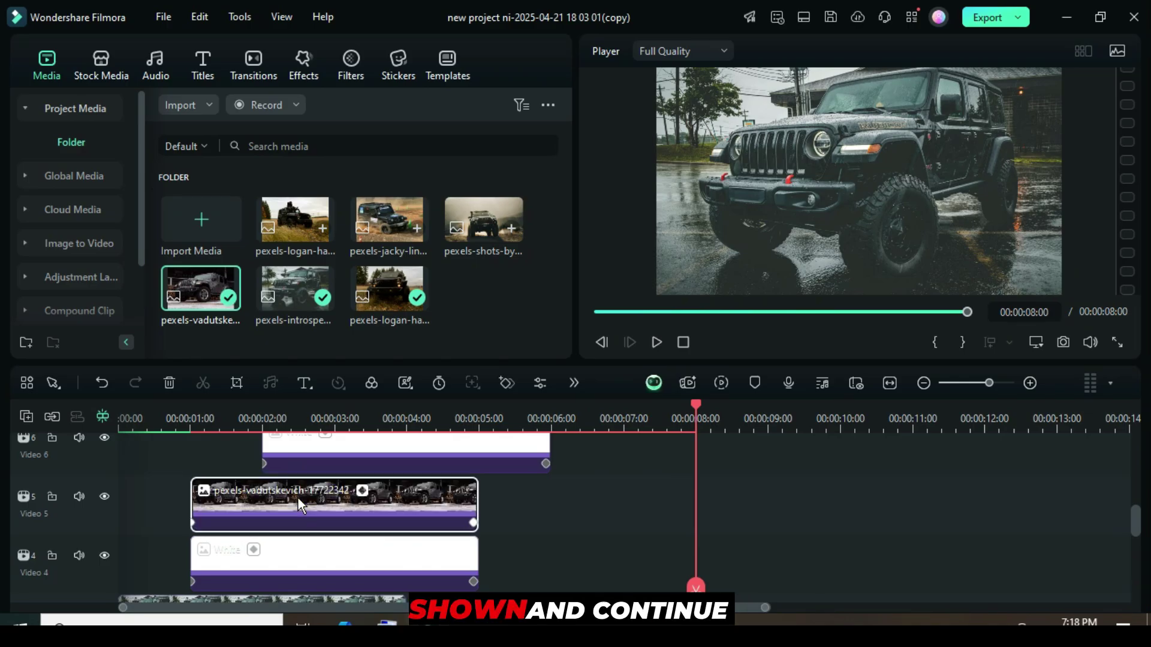
pyautogui.scroll(6, 452, 527)
pyautogui.click(383, 514)
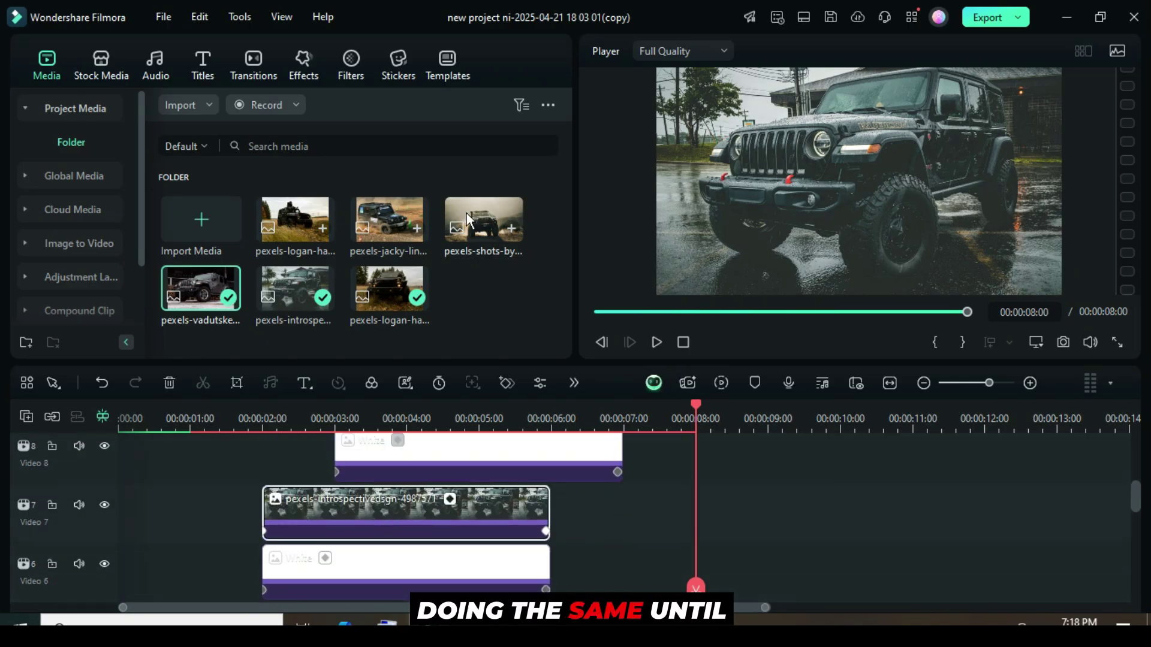
pyautogui.moveTo(466, 213); pyautogui.dragTo(389, 509)
pyautogui.scroll(3, 500, 530)
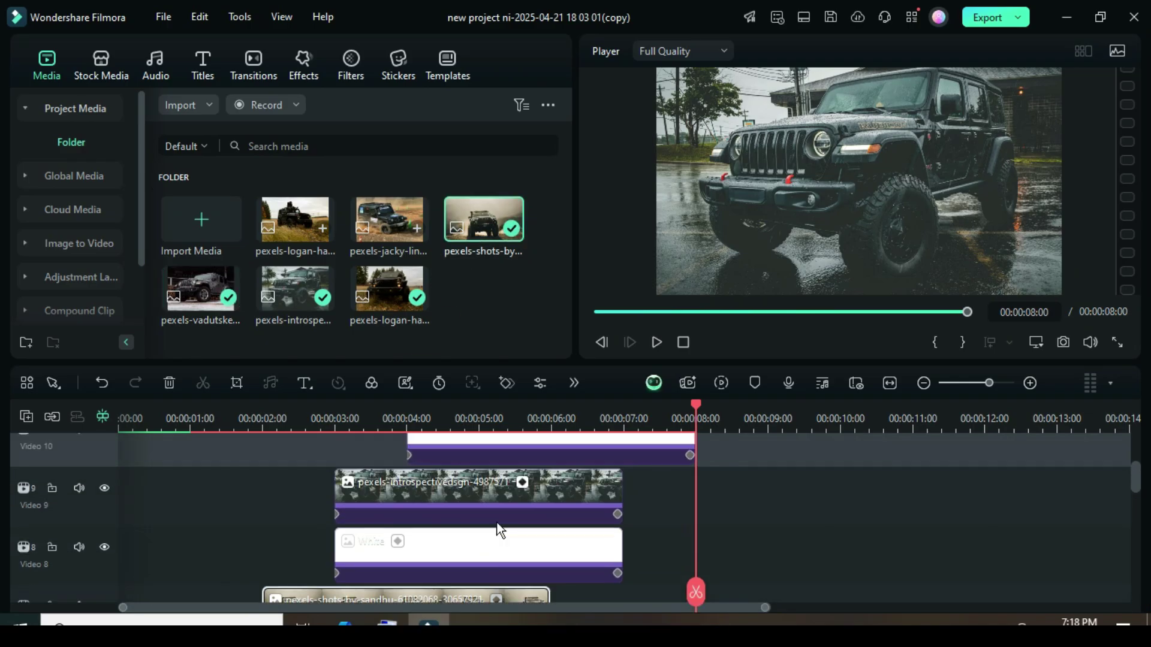
pyautogui.click(468, 492)
pyautogui.moveTo(395, 247); pyautogui.dragTo(445, 492)
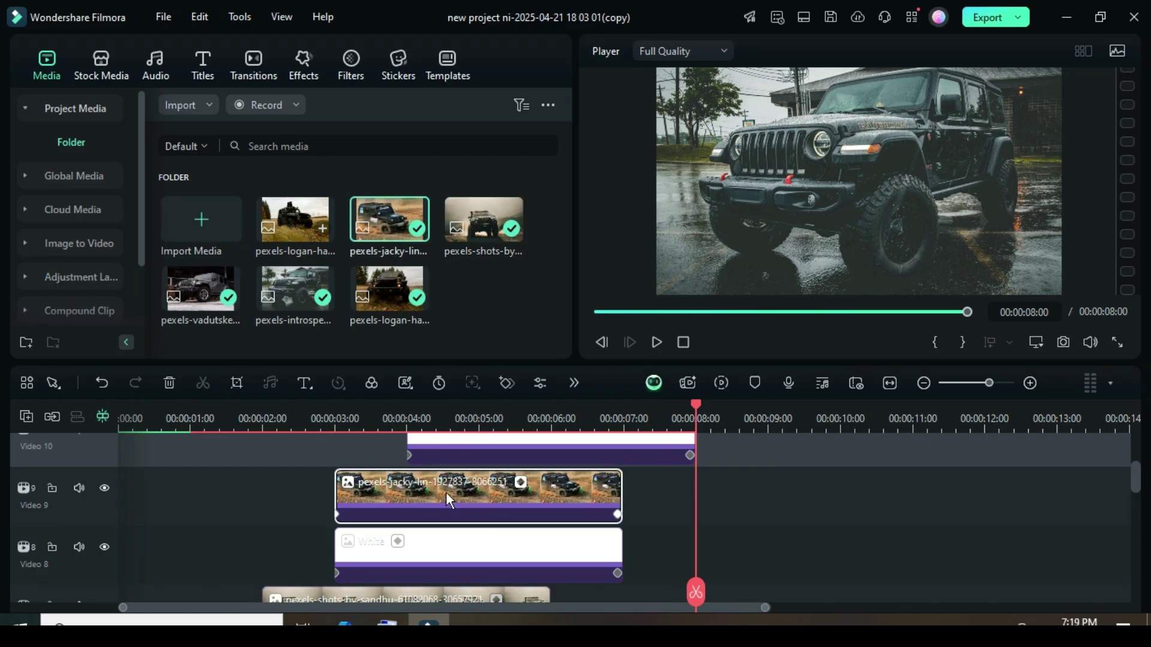
pyautogui.scroll(3, 494, 496)
# Step: Replace the Video 11 clip with the logan-hansen photo and crop it to 16:9
pyautogui.click(494, 495)
pyautogui.moveTo(295, 219); pyautogui.dragTo(473, 492)
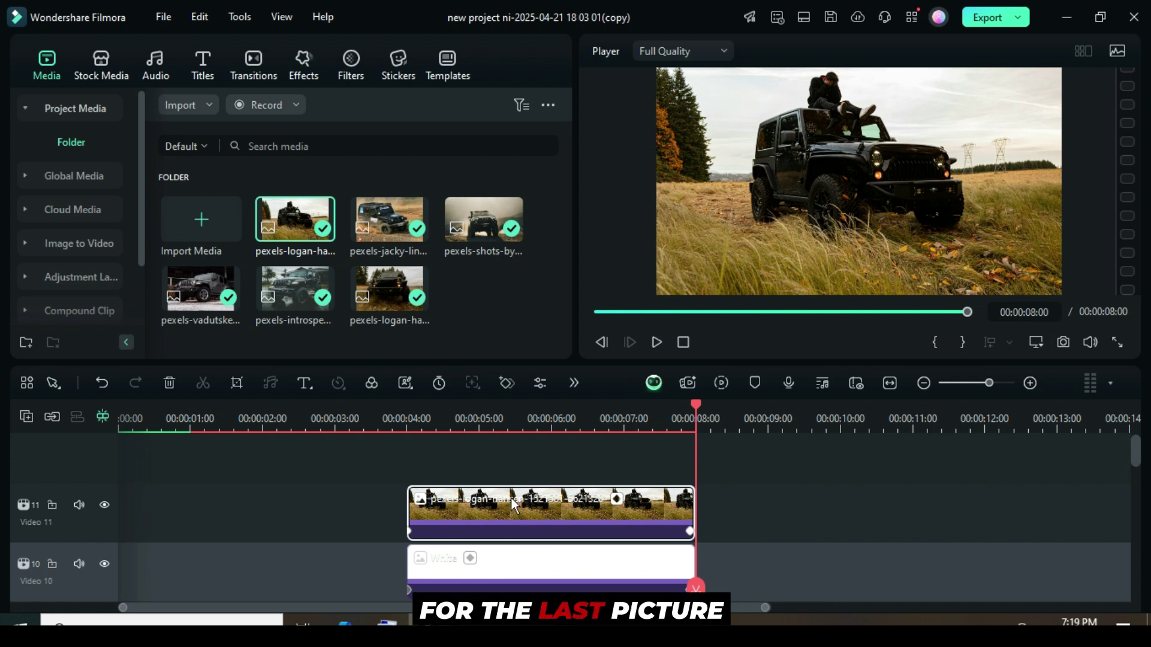
pyautogui.click(241, 382)
pyautogui.click(190, 539)
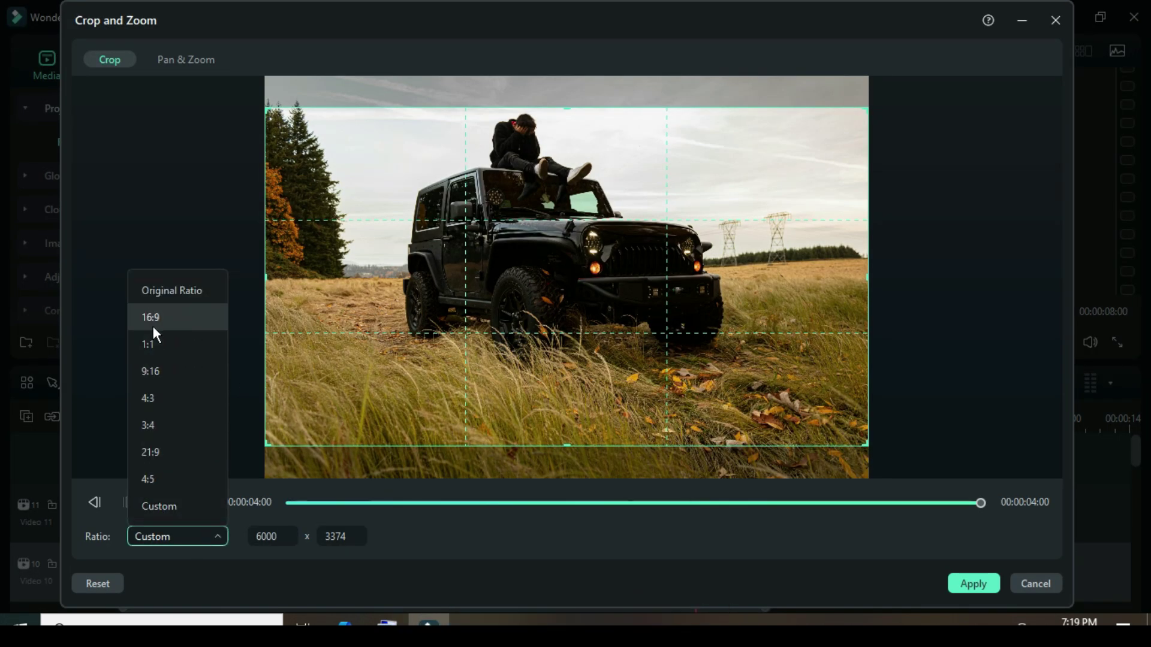
pyautogui.click(154, 327)
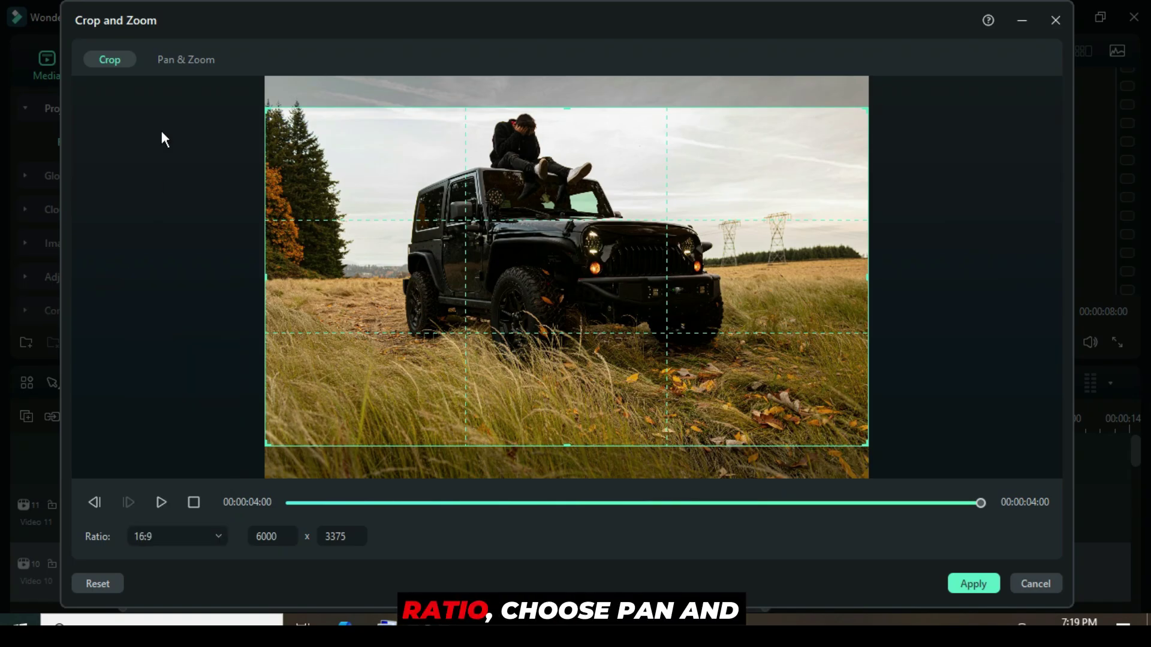
# Step: Set Pan & Zoom frames over the jeep, swap start and end, and apply
pyautogui.click(180, 60)
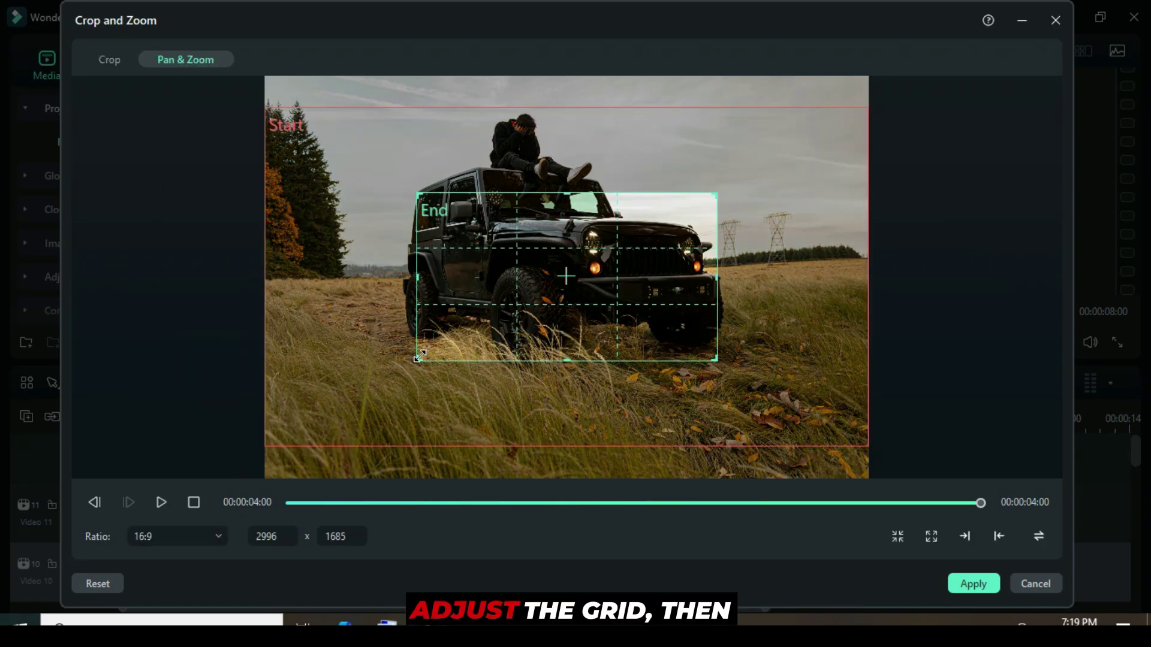
pyautogui.moveTo(418, 360); pyautogui.dragTo(346, 402)
pyautogui.moveTo(717, 195); pyautogui.dragTo(848, 121)
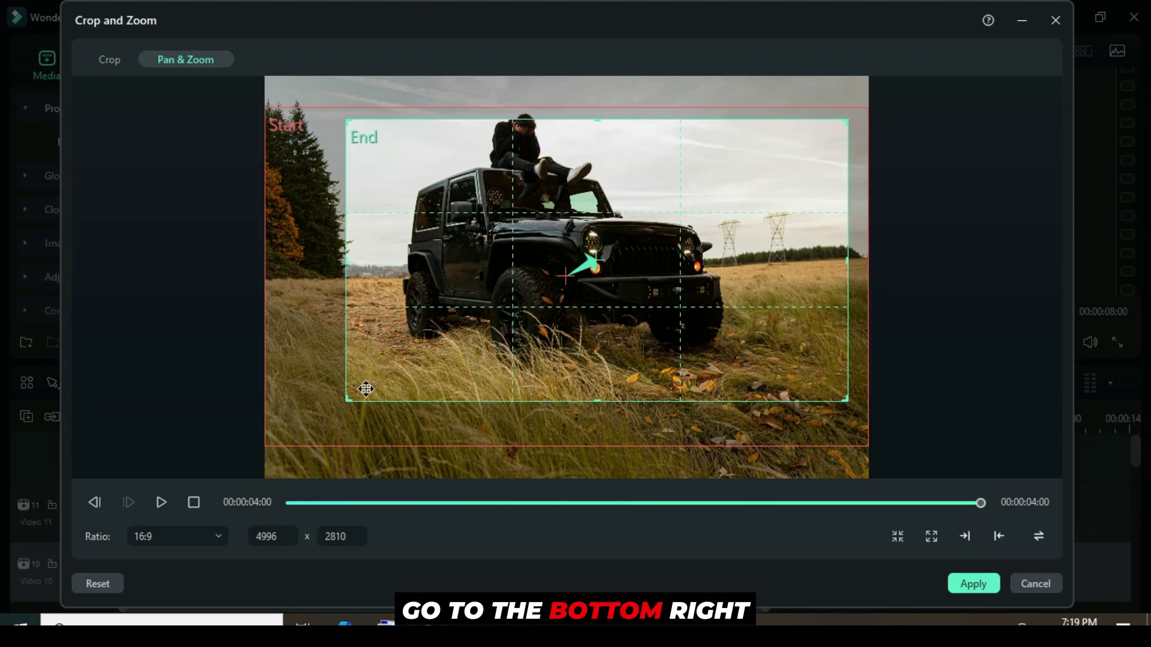
pyautogui.moveTo(347, 403); pyautogui.dragTo(333, 411)
pyautogui.moveTo(490, 297); pyautogui.dragTo(465, 311)
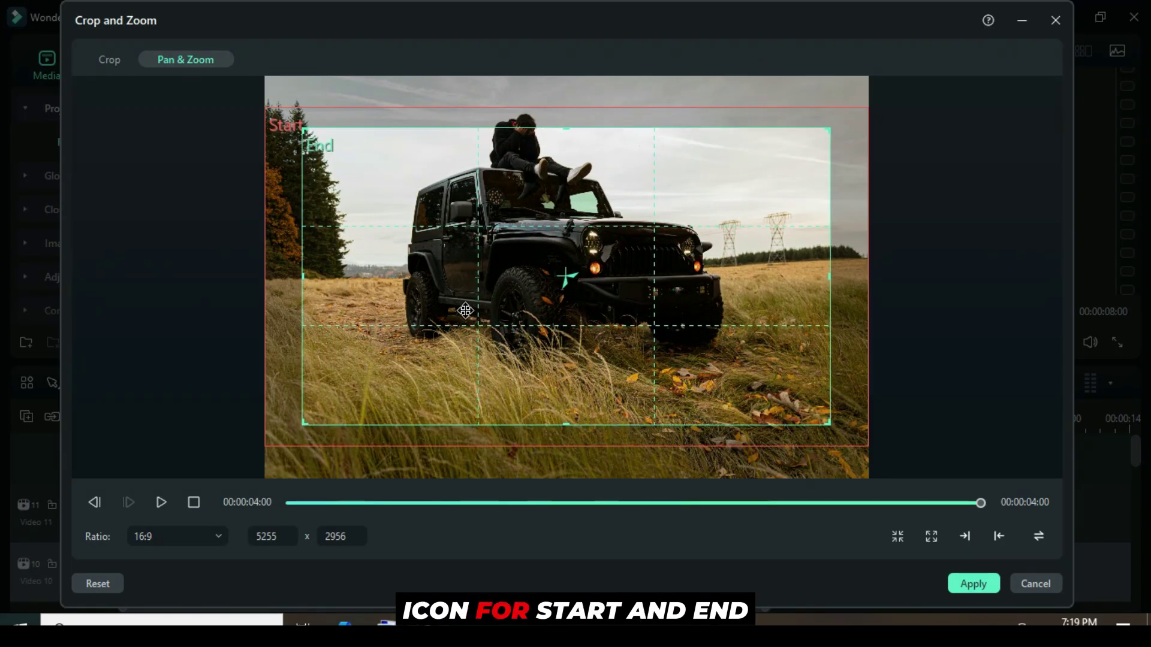
pyautogui.click(1039, 536)
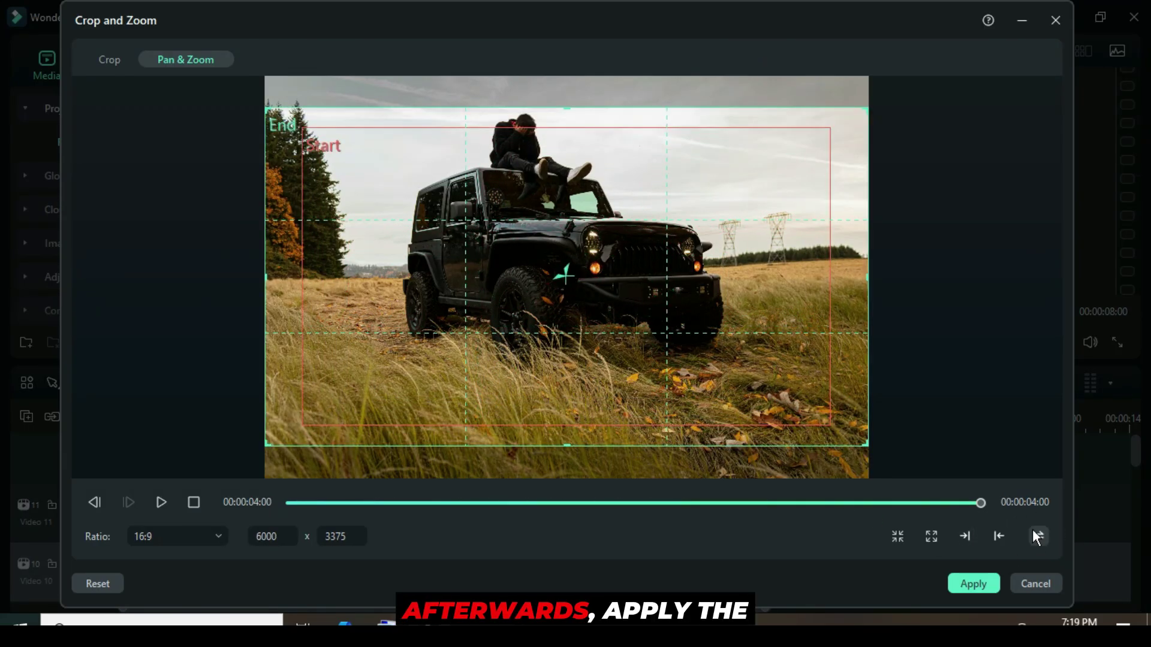
pyautogui.click(950, 583)
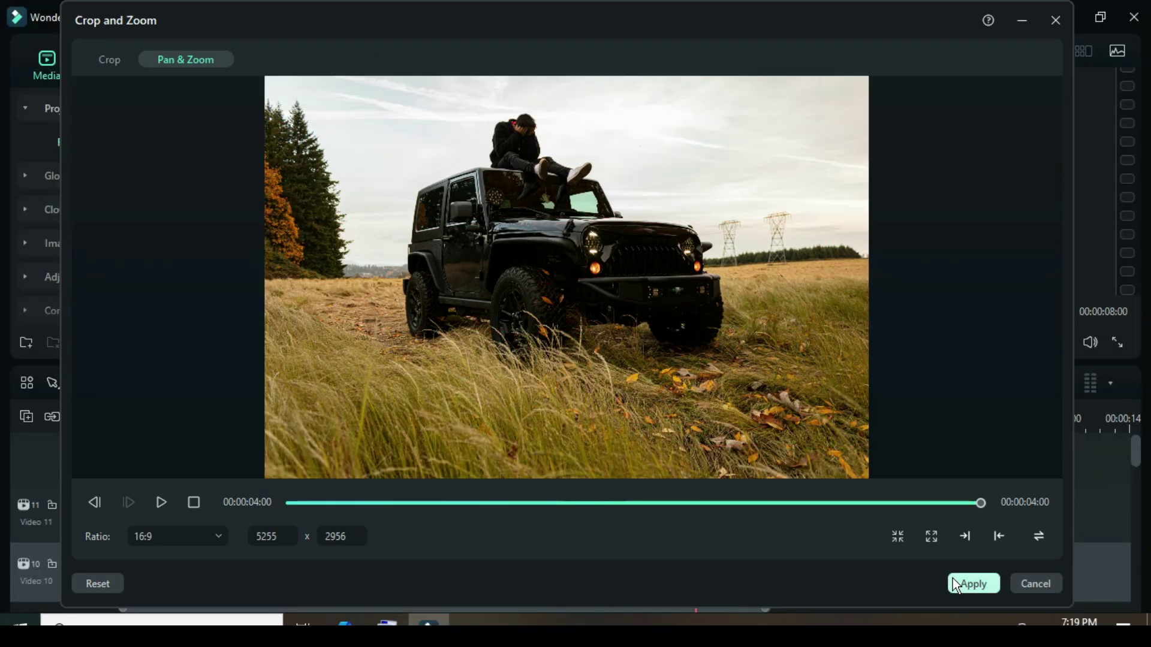
# Step: Stretch the Video 1, 3, 5, 7 and 9 clips to end at 00:00:09:00
pyautogui.scroll(-10, 653, 487)
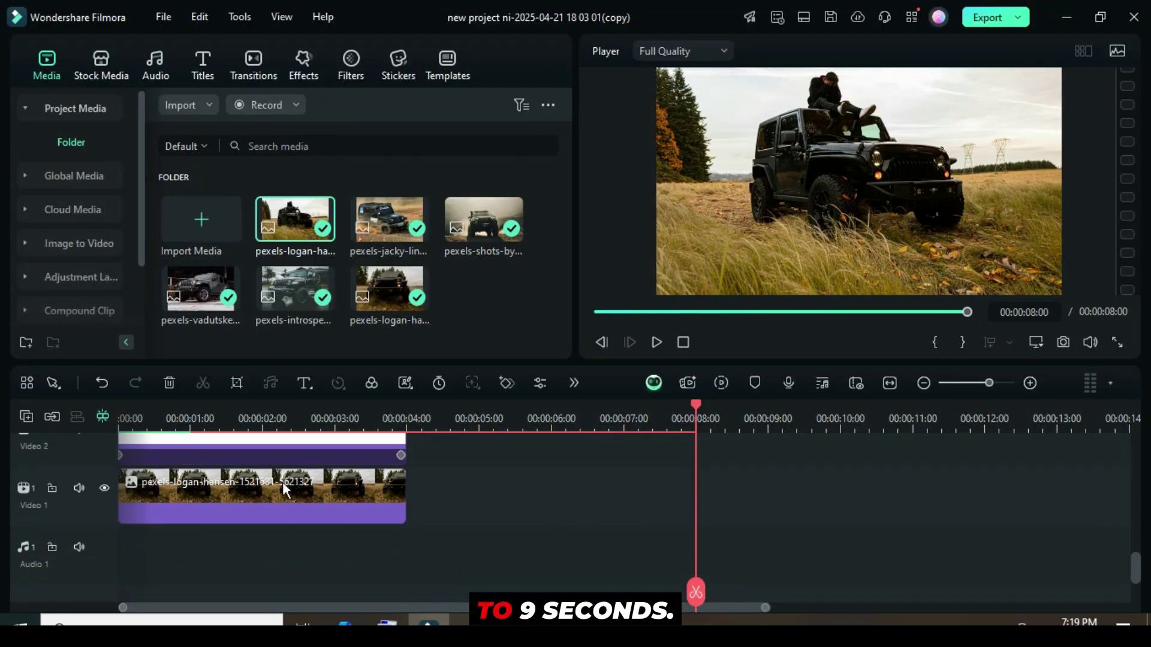
pyautogui.moveTo(401, 495); pyautogui.dragTo(492, 497)
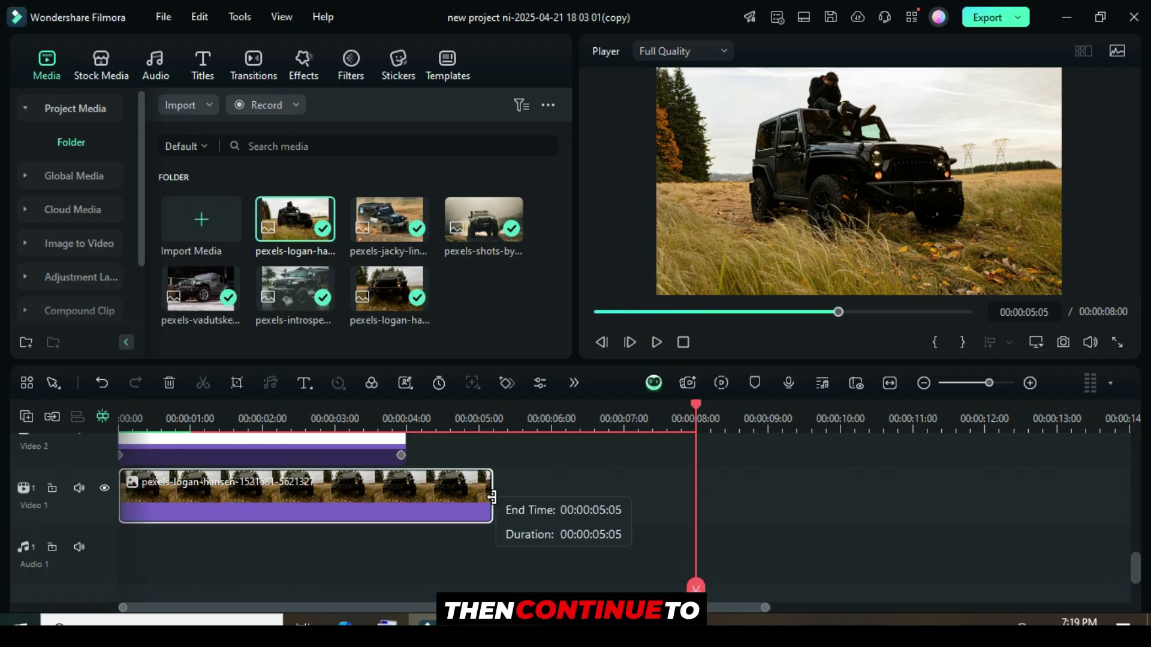
pyautogui.moveTo(633, 508); pyautogui.dragTo(761, 510)
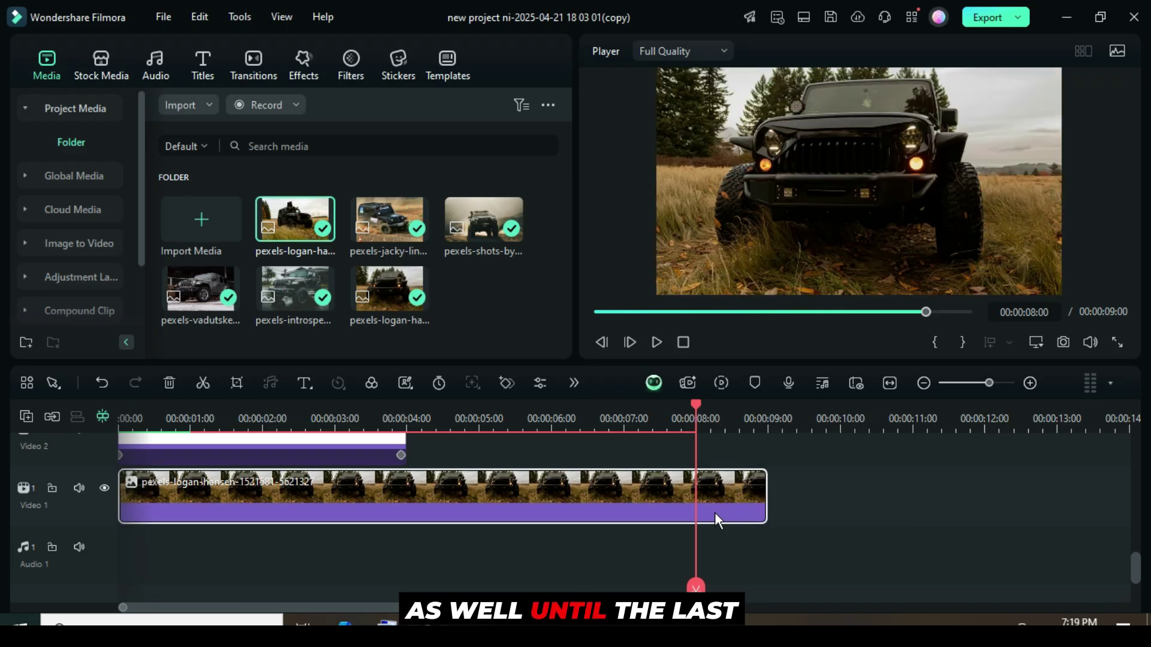
pyautogui.scroll(3, 711, 513)
pyautogui.scroll(-1, 569, 444)
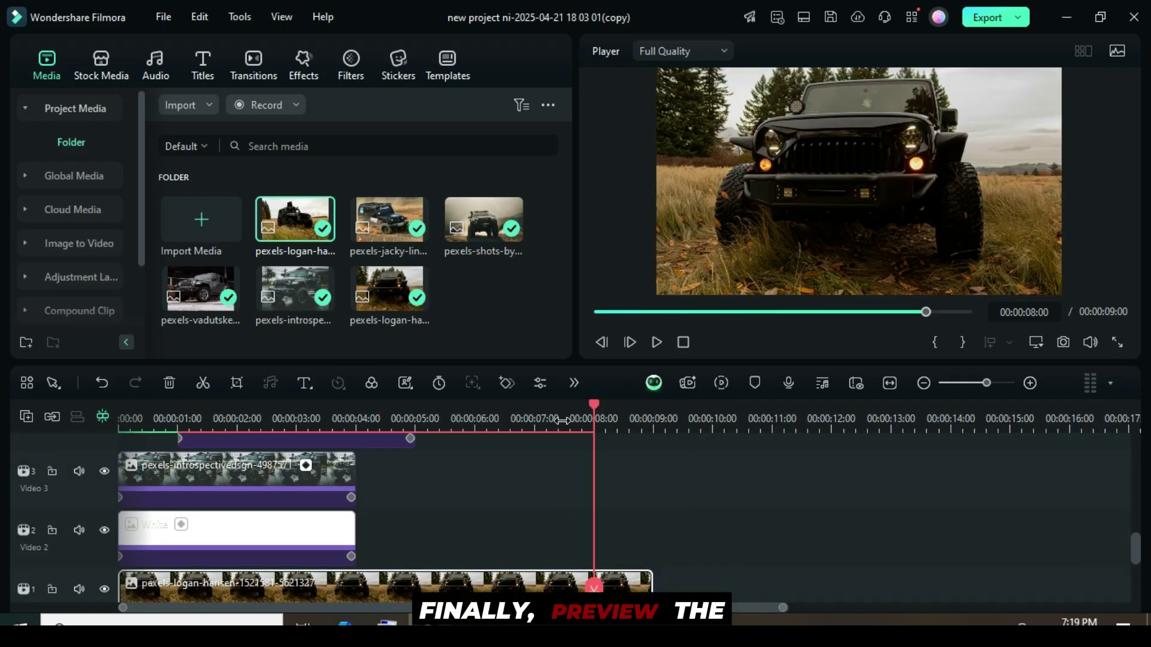
pyautogui.scroll(-1, 562, 421)
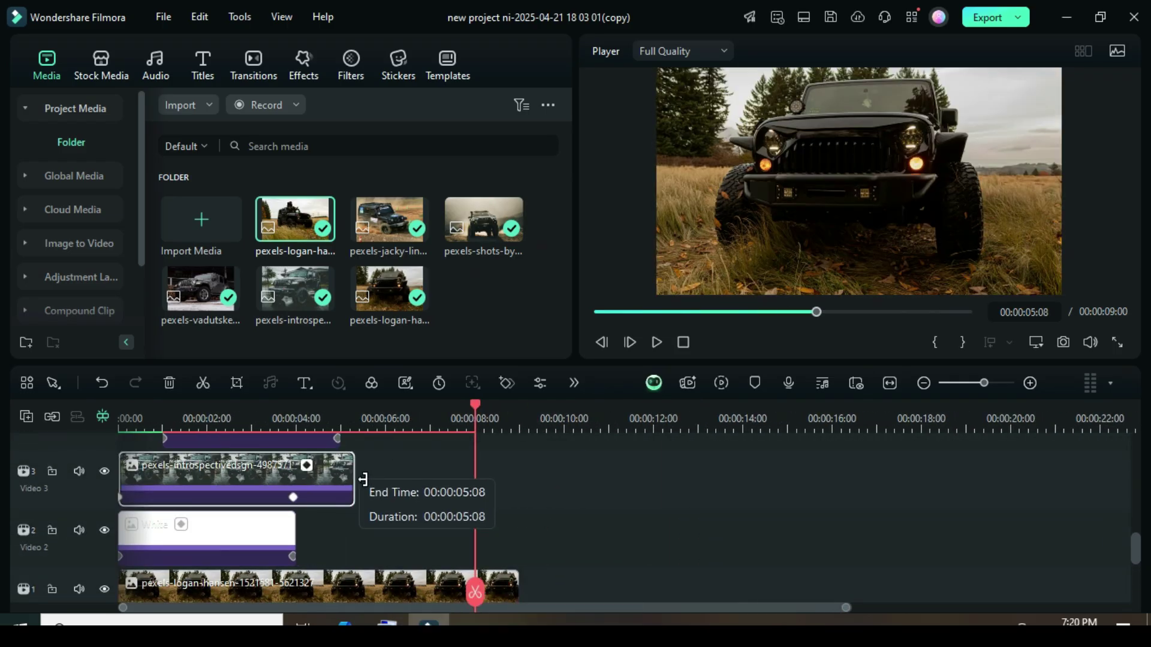
pyautogui.moveTo(442, 487); pyautogui.dragTo(518, 482)
pyautogui.scroll(2, 470, 501)
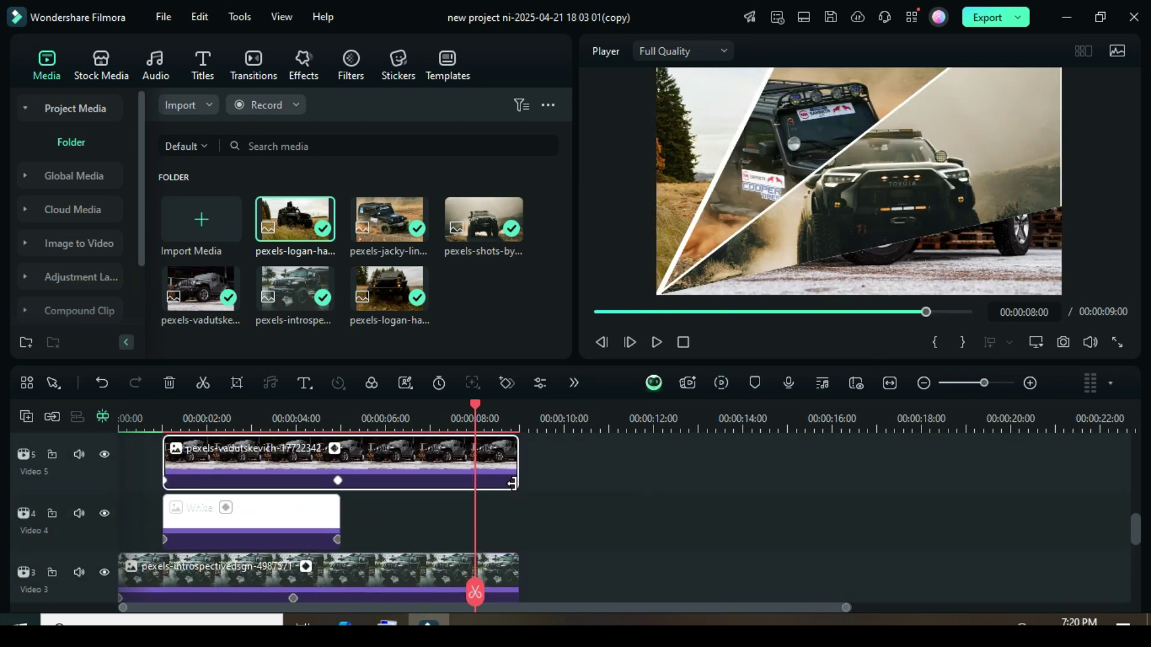
pyautogui.scroll(2, 468, 497)
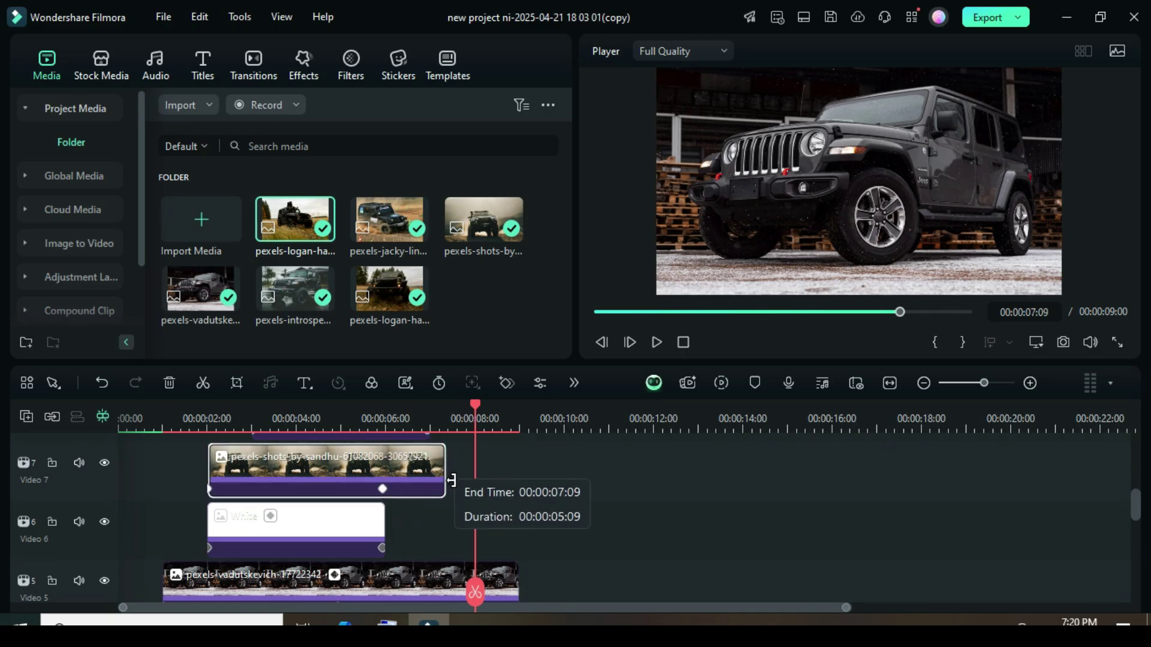
pyautogui.moveTo(510, 488); pyautogui.dragTo(511, 488)
pyautogui.scroll(2, 475, 496)
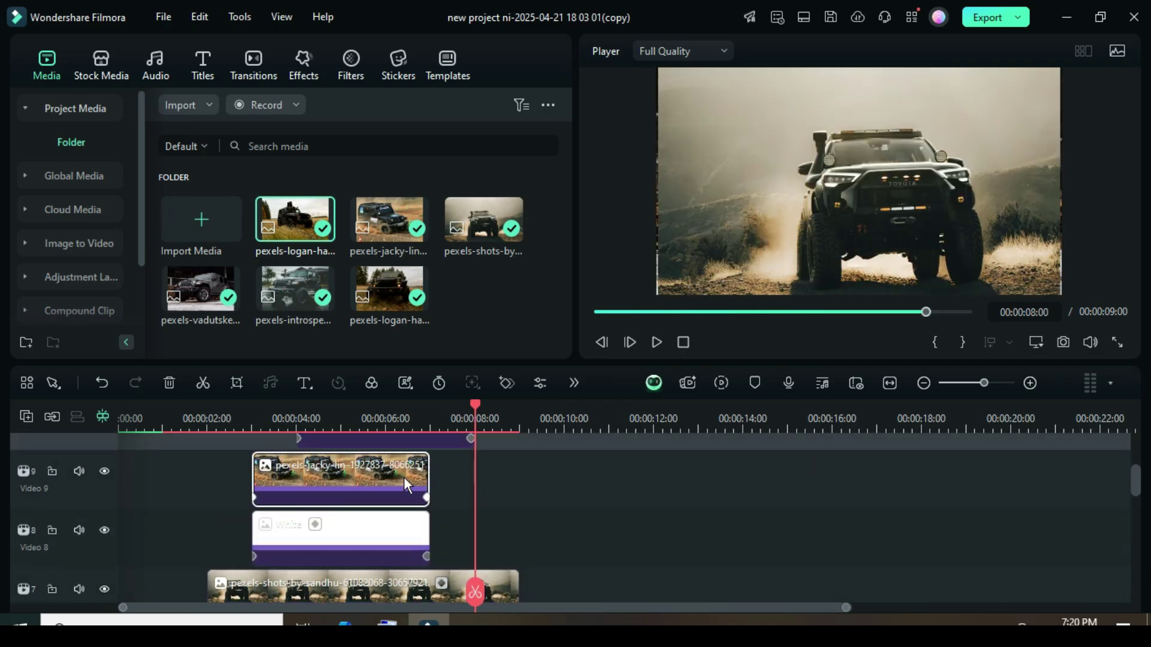
pyautogui.moveTo(509, 486); pyautogui.dragTo(516, 487)
pyautogui.scroll(2, 488, 492)
# Step: Render a preview of the full 9-second staggered jeep wipe timeline
pyautogui.scroll(-4, 456, 521)
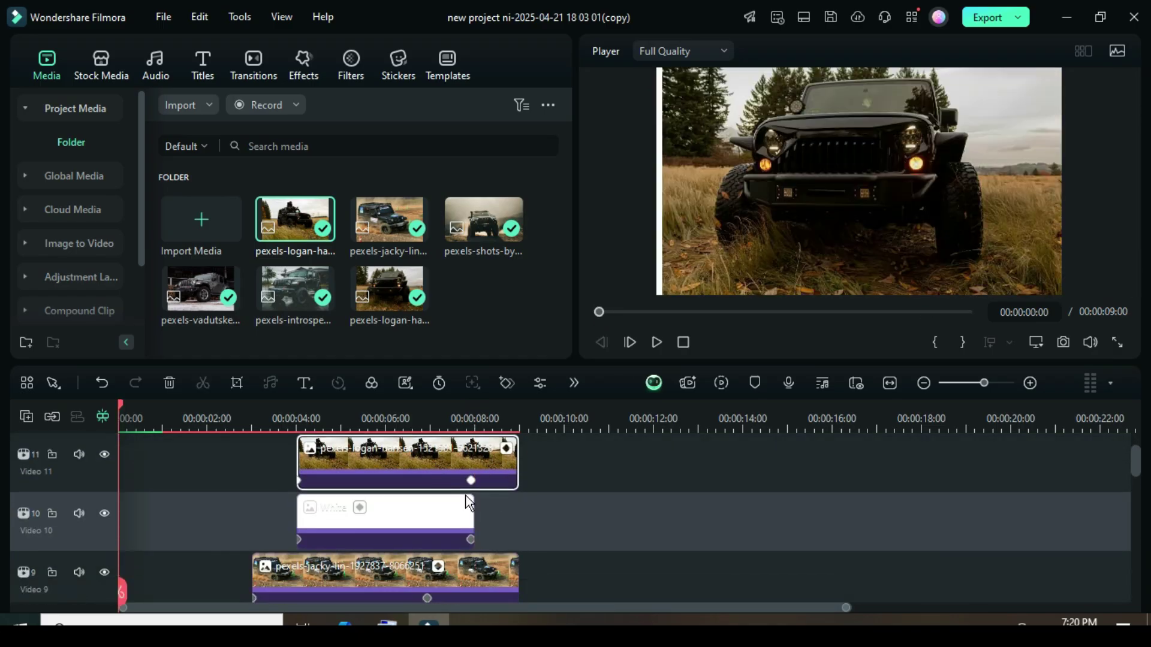
pyautogui.scroll(-5, 477, 523)
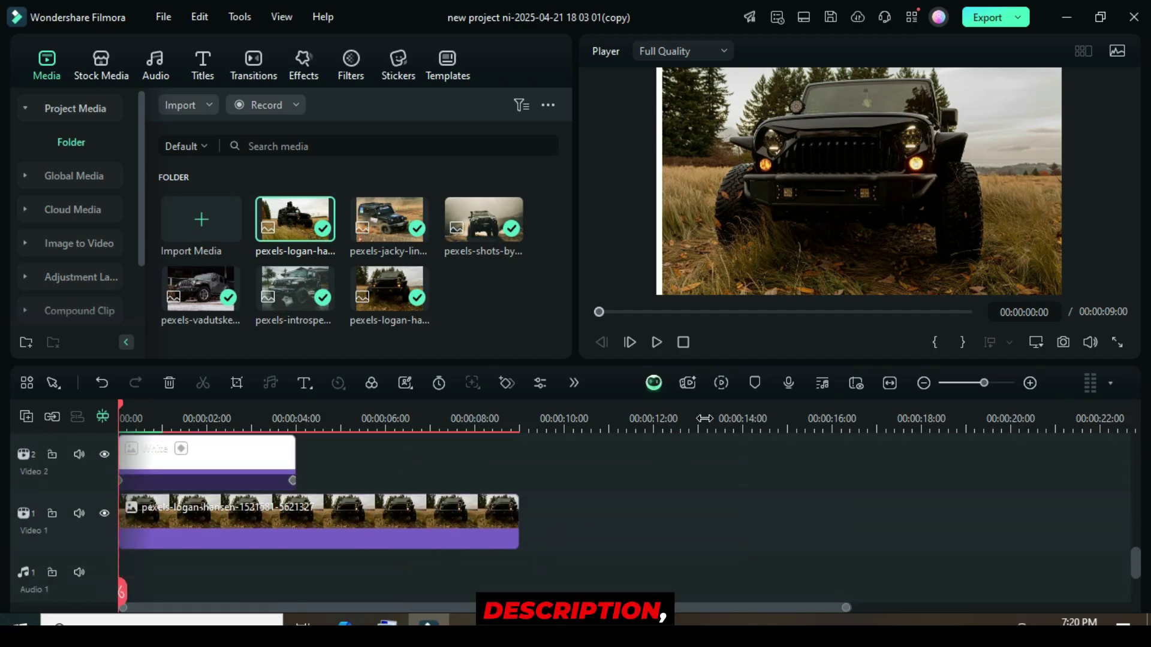
pyautogui.click(721, 384)
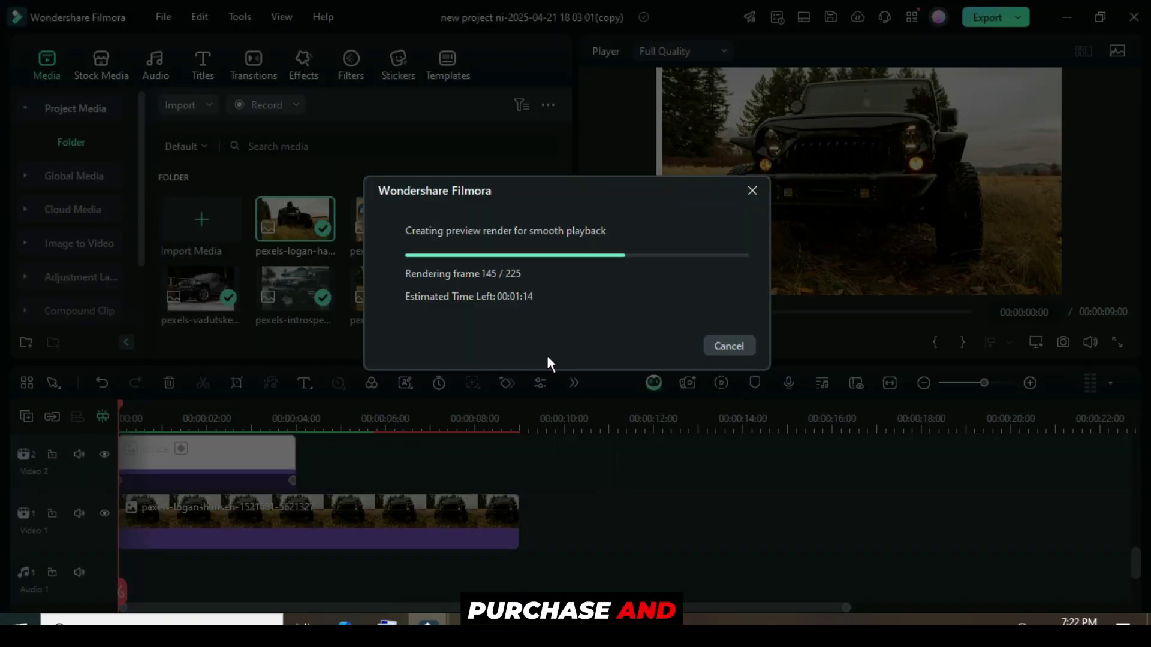
pyautogui.scroll(7, 428, 494)
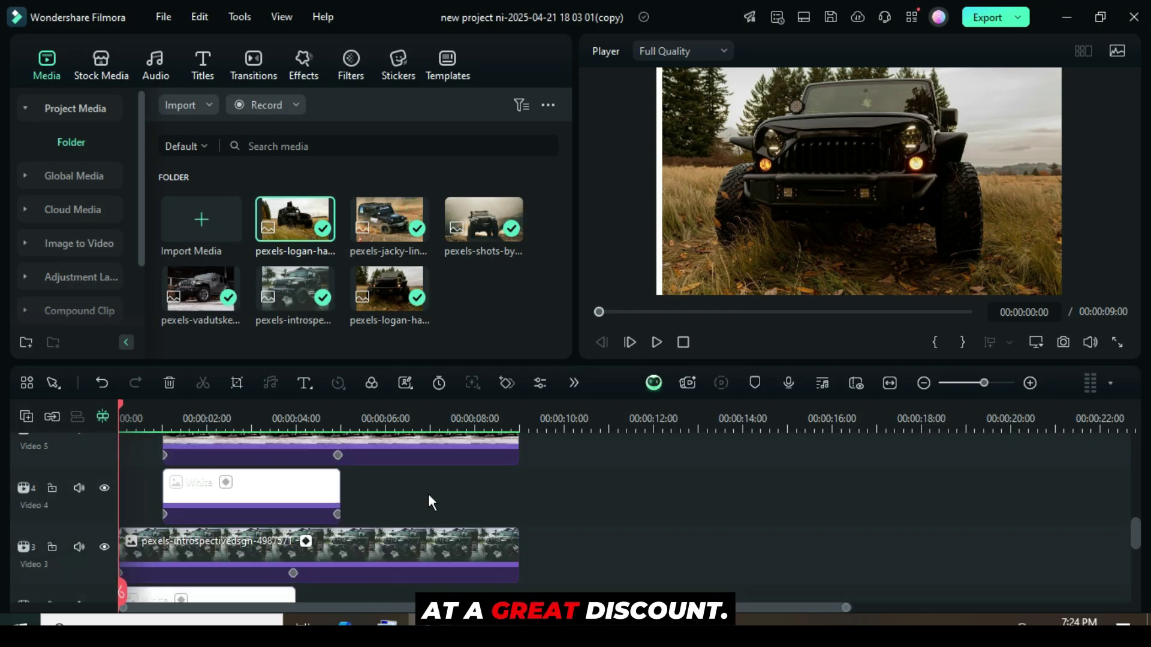
pyautogui.scroll(-6, 432, 495)
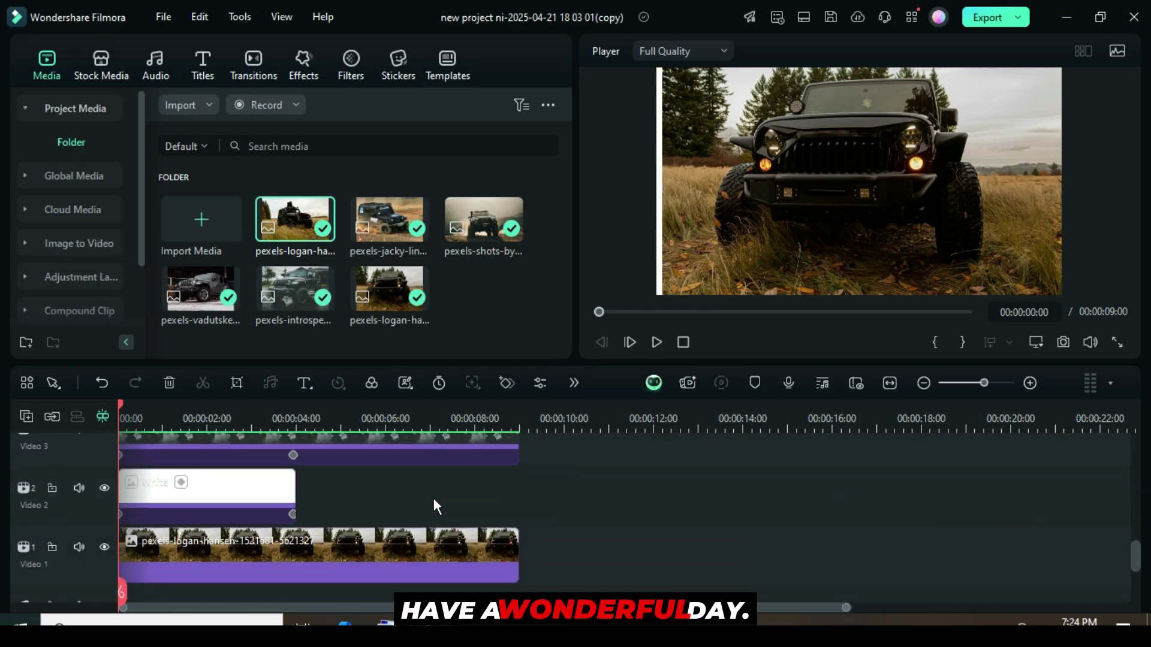